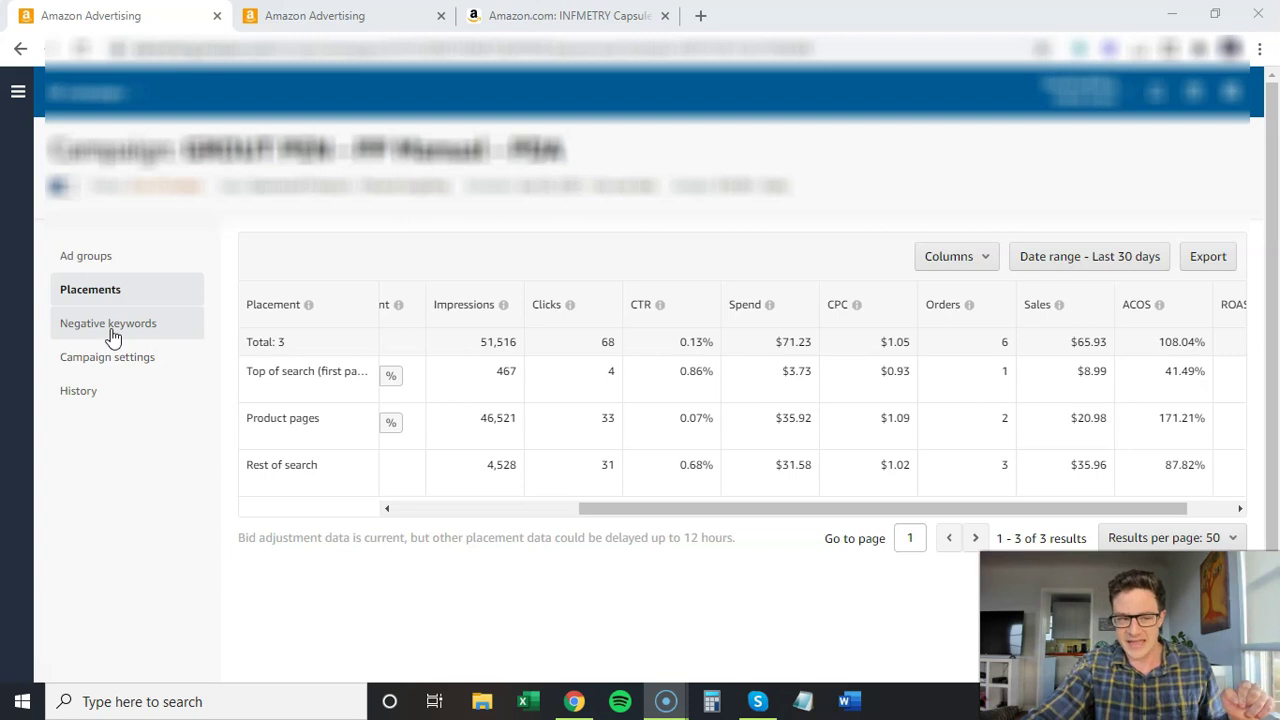
# Check the campaign's negative keywords, then the Auto ad group's negative keywords and negative products.
pyautogui.click(113, 336)
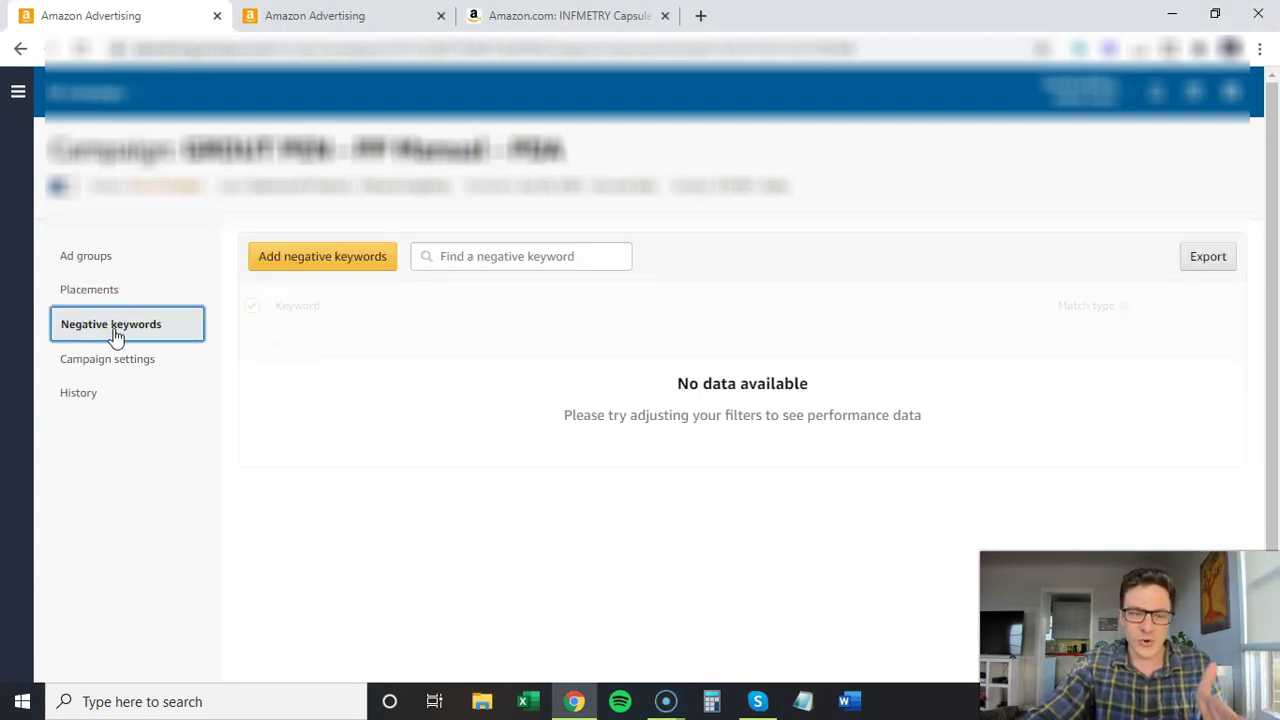
pyautogui.click(345, 15)
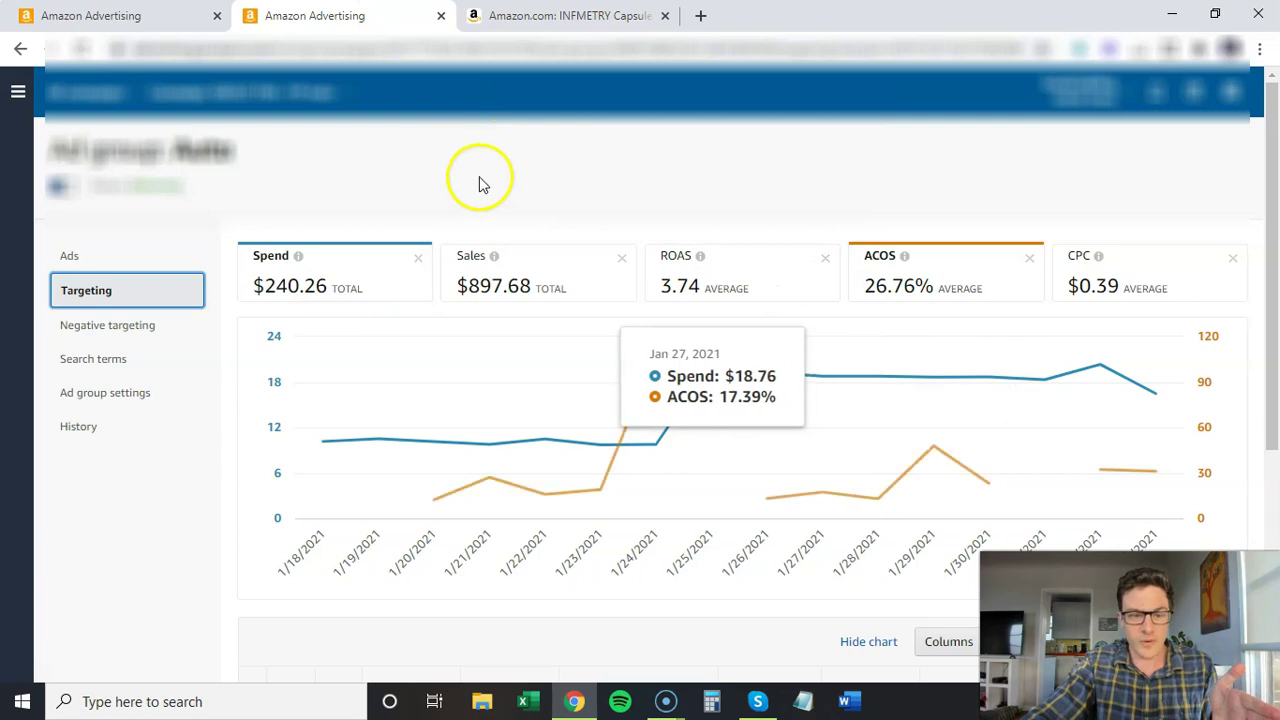
pyautogui.click(153, 330)
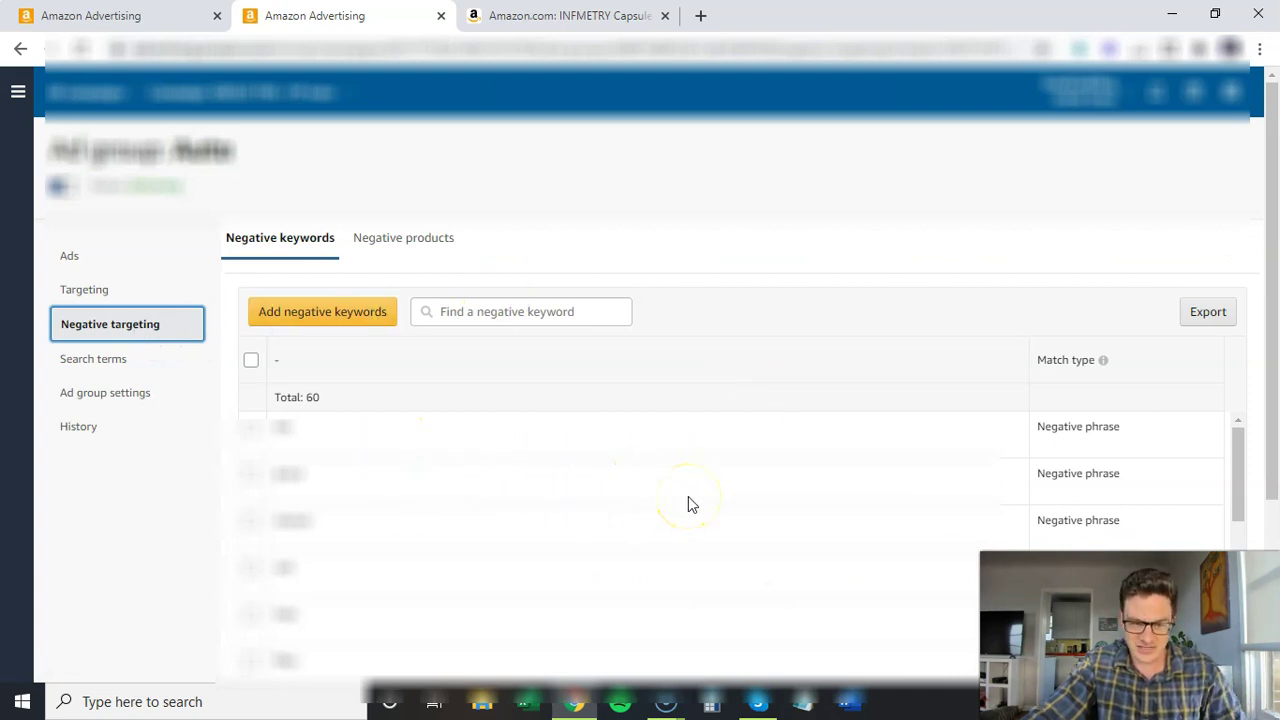
pyautogui.click(420, 240)
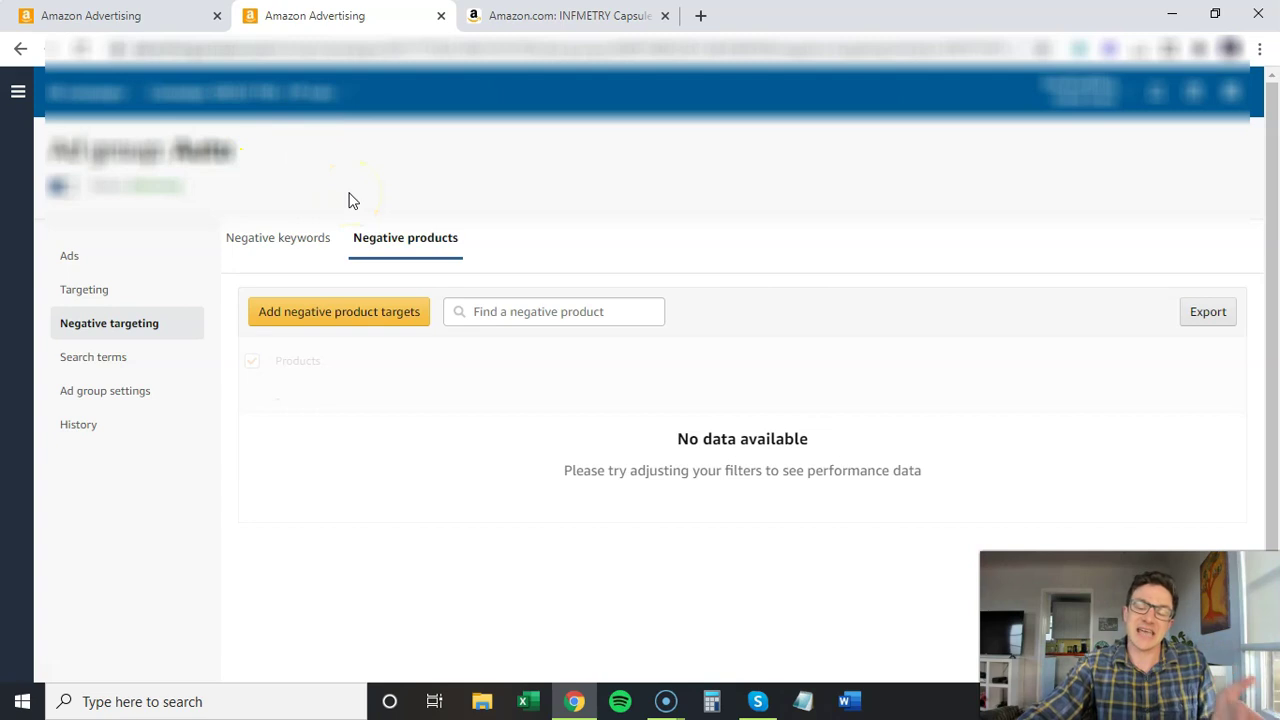
pyautogui.click(320, 247)
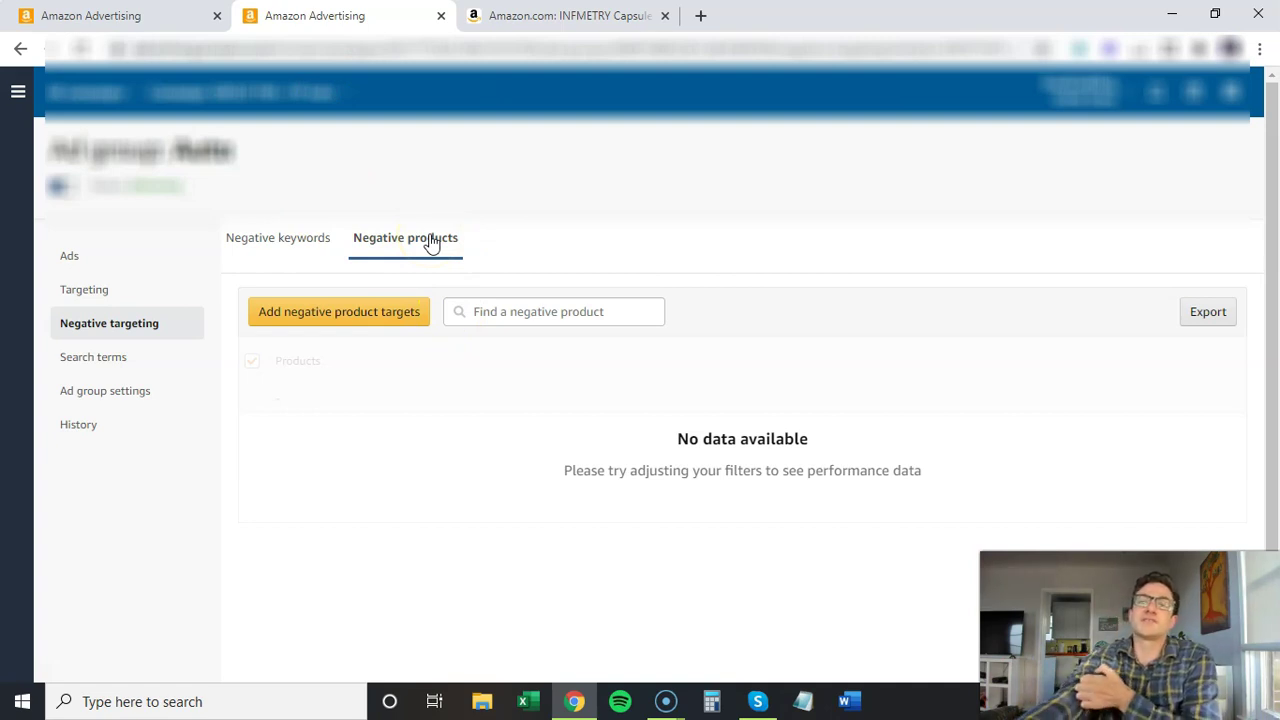
pyautogui.click(514, 177)
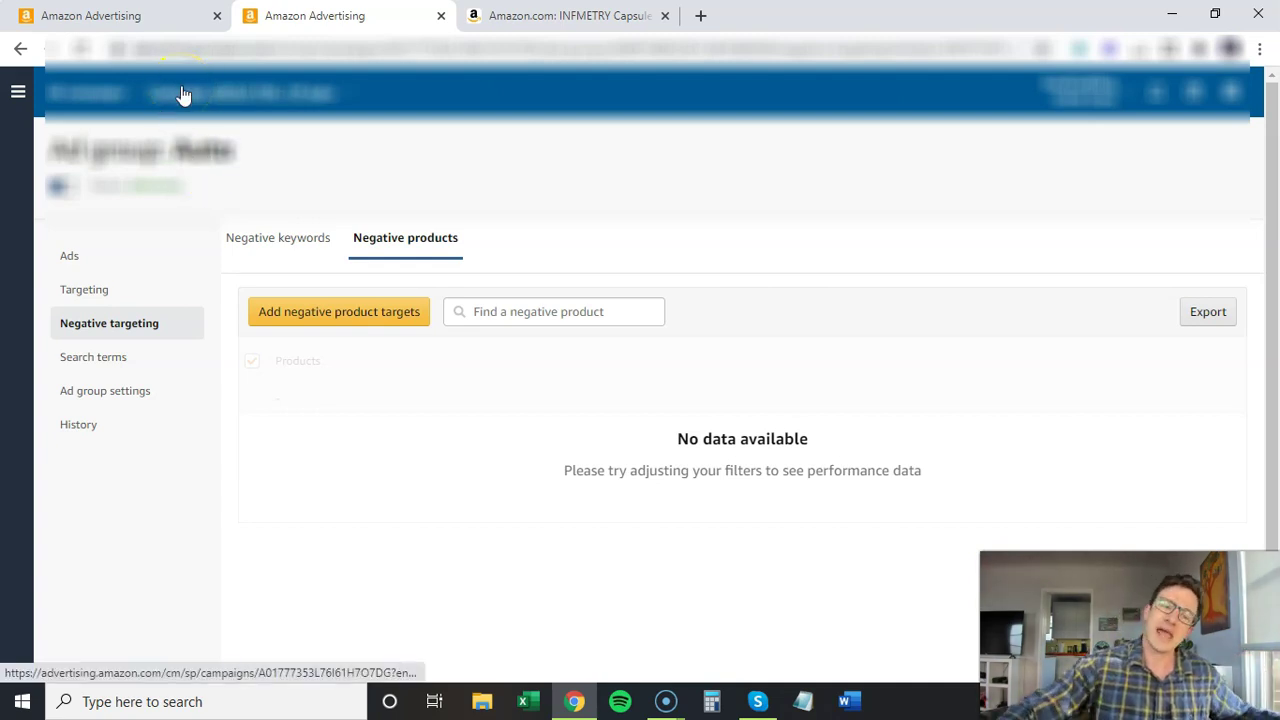
pyautogui.click(271, 251)
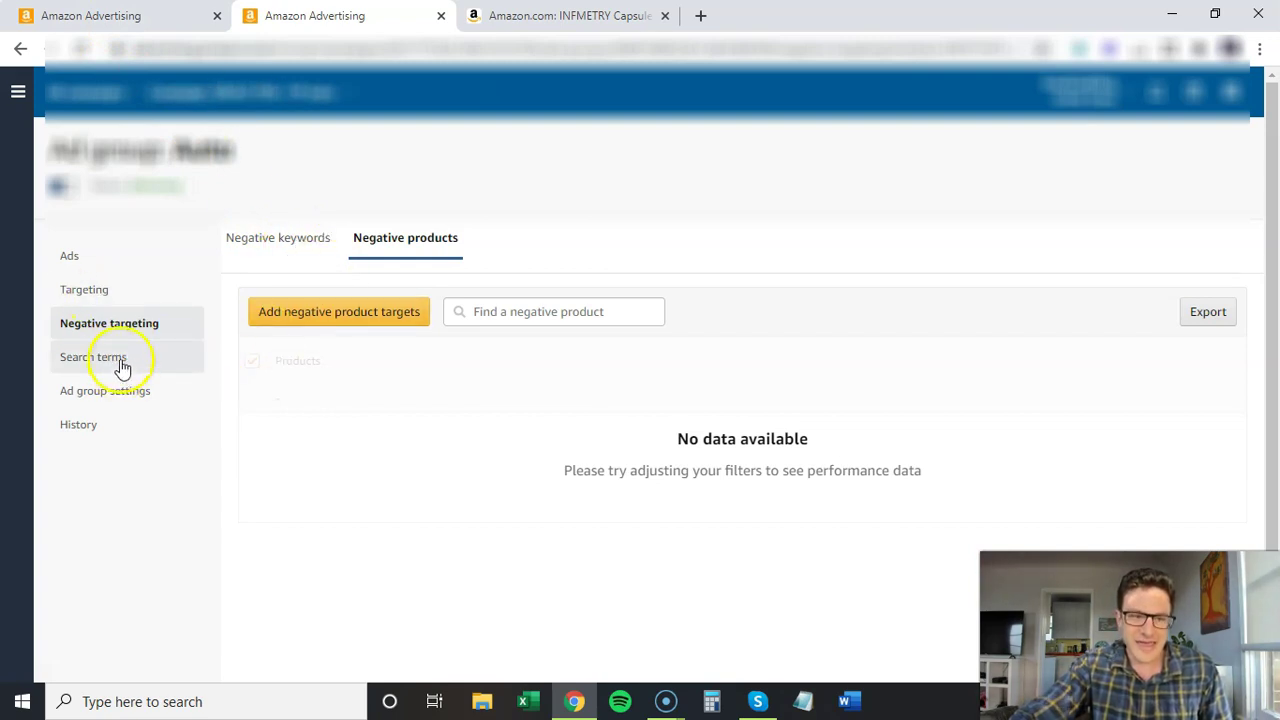
# Review the PP Manual - PDA campaign's placements, from bid adjustments through to ACOS and ROAS.
pyautogui.click(140, 16)
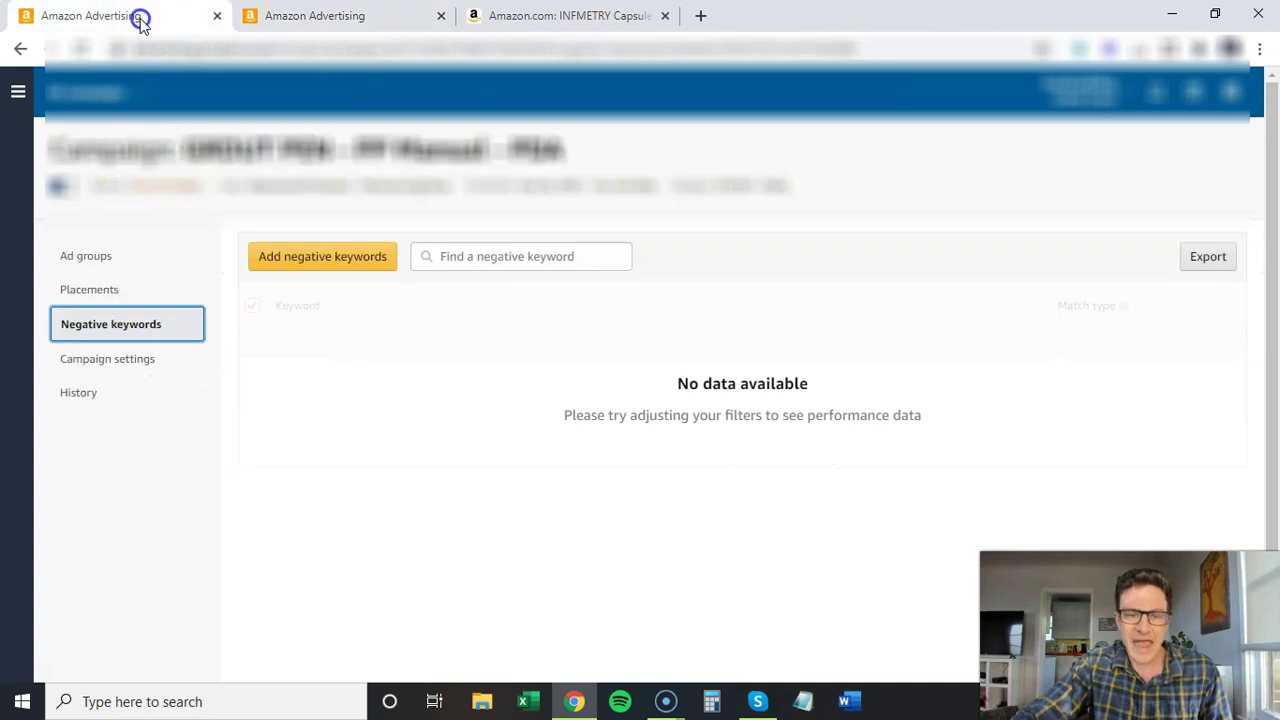
pyautogui.click(134, 292)
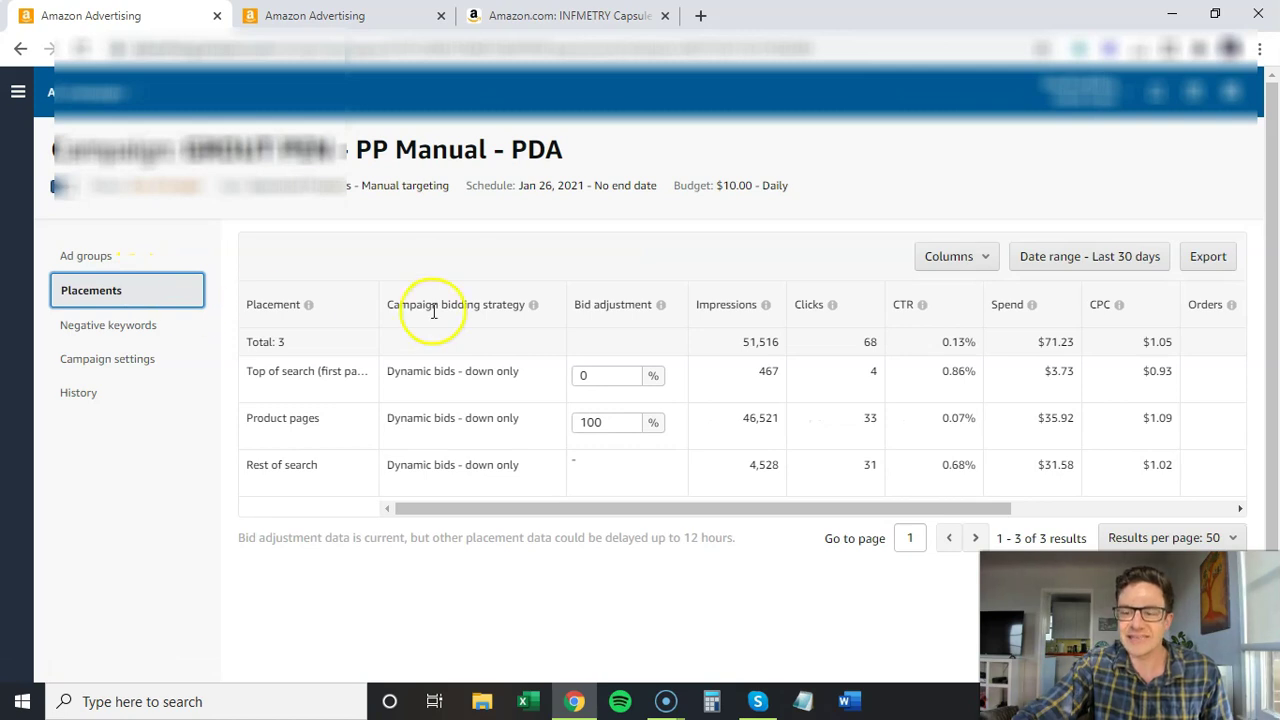
pyautogui.moveTo(659, 303)
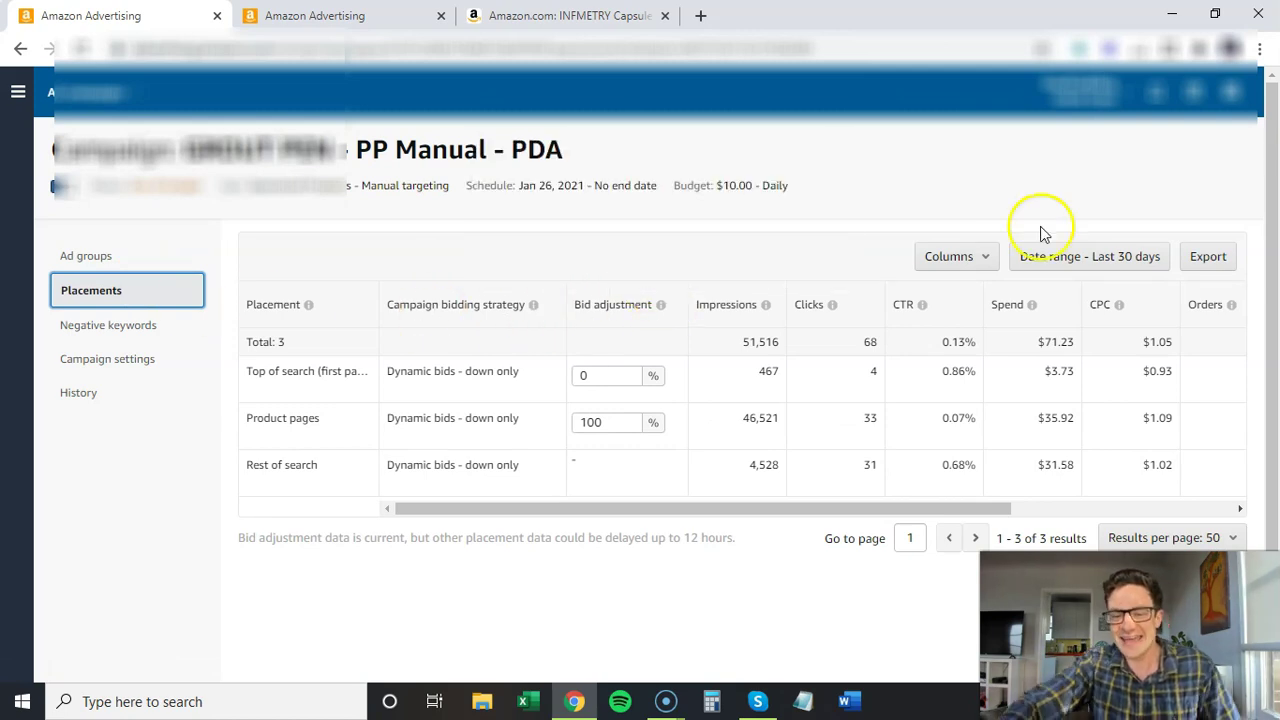
pyautogui.moveTo(1099, 300)
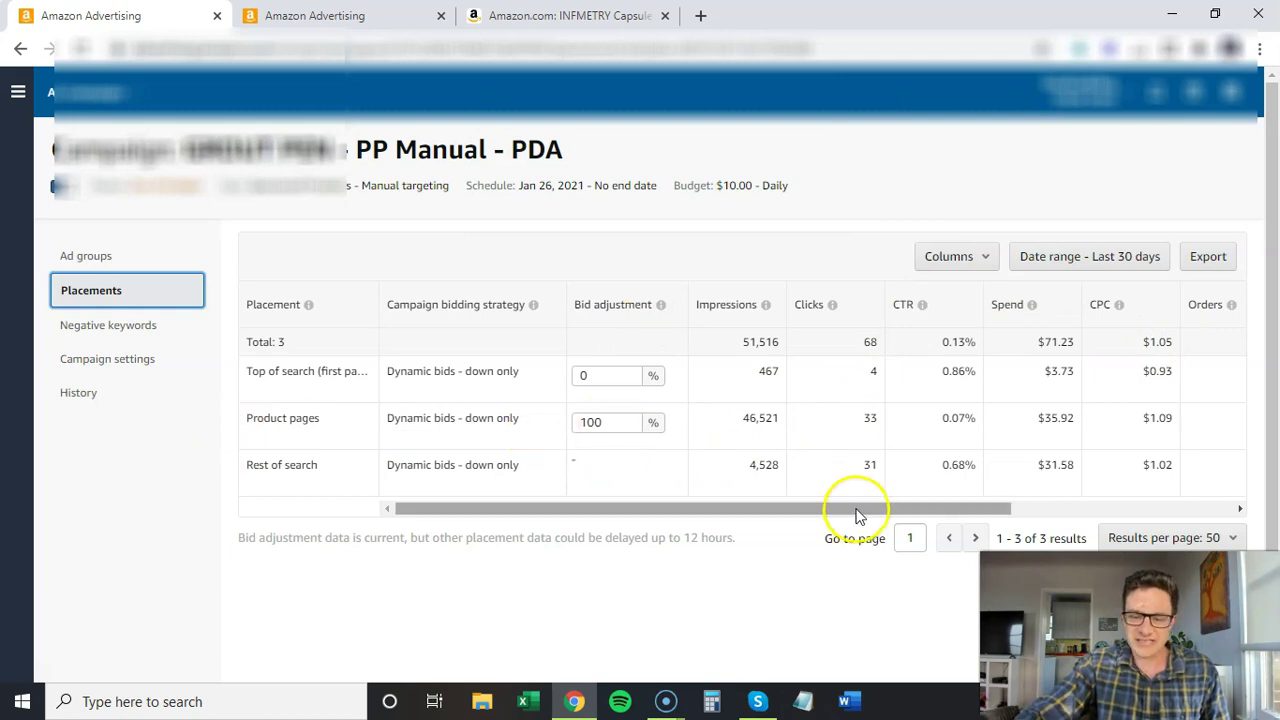
pyautogui.moveTo(851, 507); pyautogui.dragTo(1101, 494)
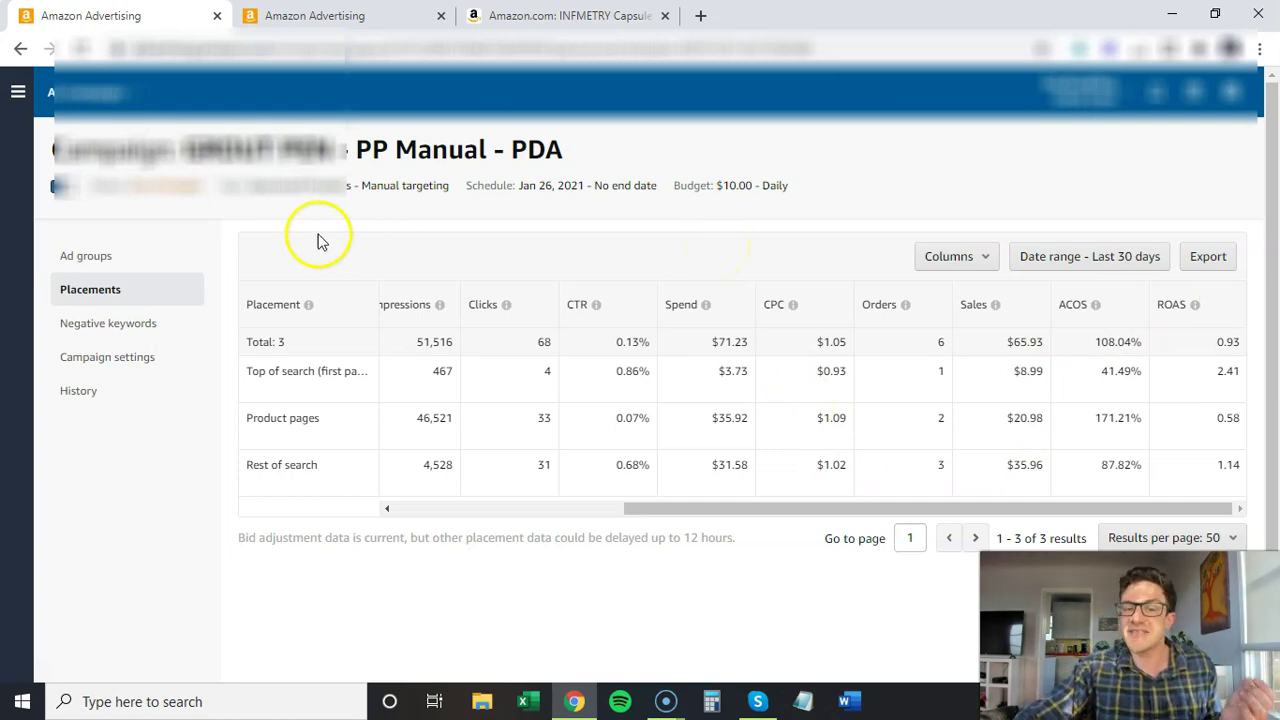
pyautogui.moveTo(356, 152); pyautogui.dragTo(487, 150)
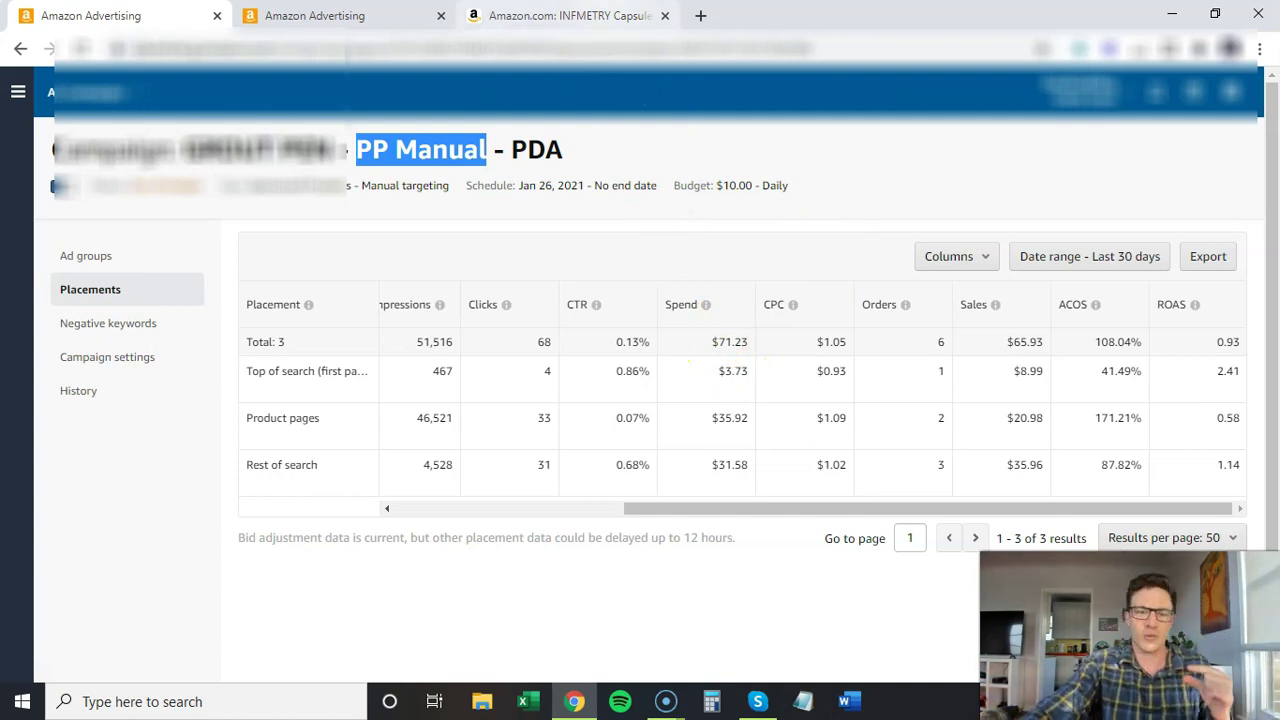
# Switch to the INFMETRY Capsule Letters product page on Amazon and view the main listing details and product image.
pyautogui.click(603, 18)
pyautogui.scroll(4, 745, 443)
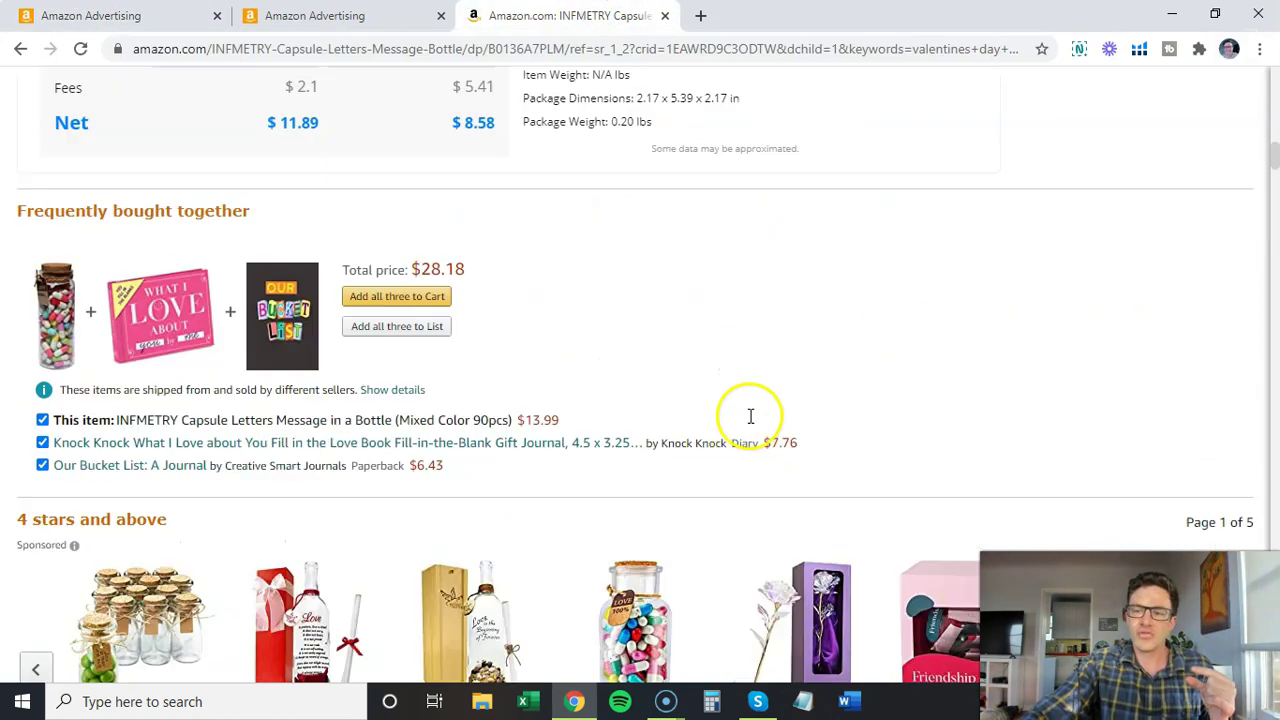
pyautogui.scroll(10, 745, 443)
pyautogui.scroll(1, 755, 410)
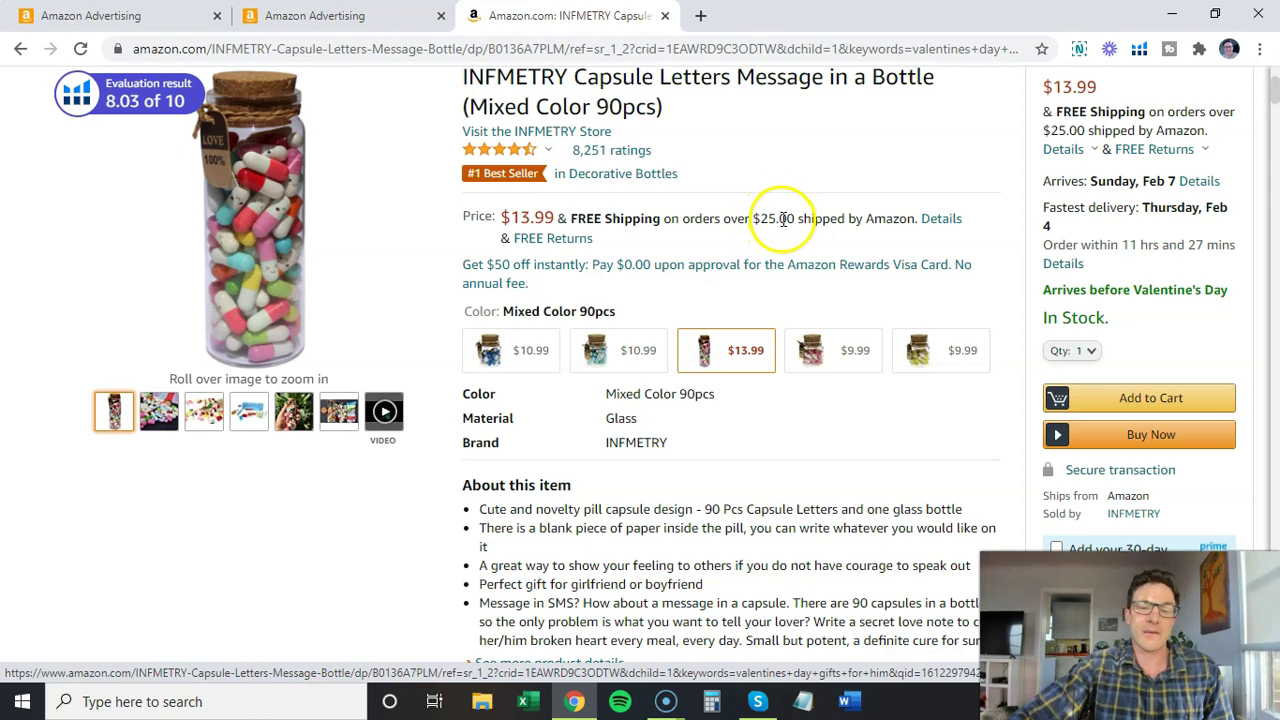
pyautogui.scroll(1, 430, 240)
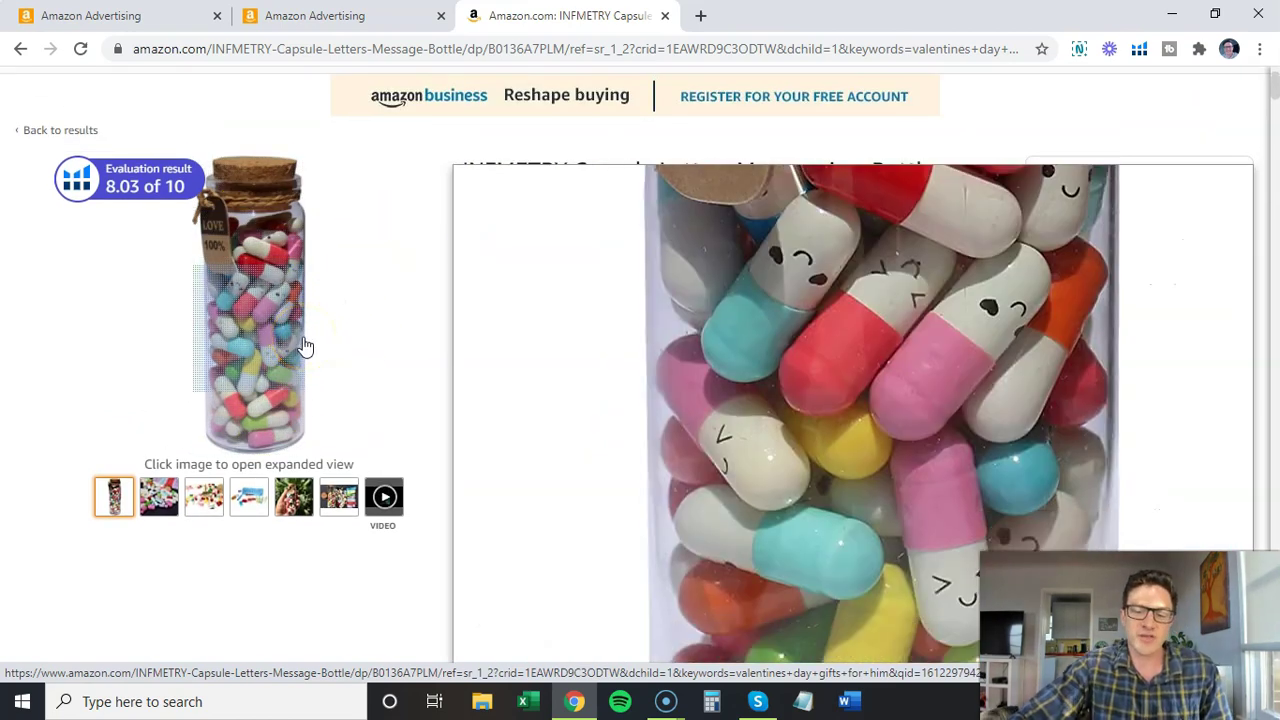
# Find the sponsored "Products related to this item" carousel and browse it through to page 4.
pyautogui.scroll(-2, 745, 275)
pyautogui.scroll(-9, 745, 268)
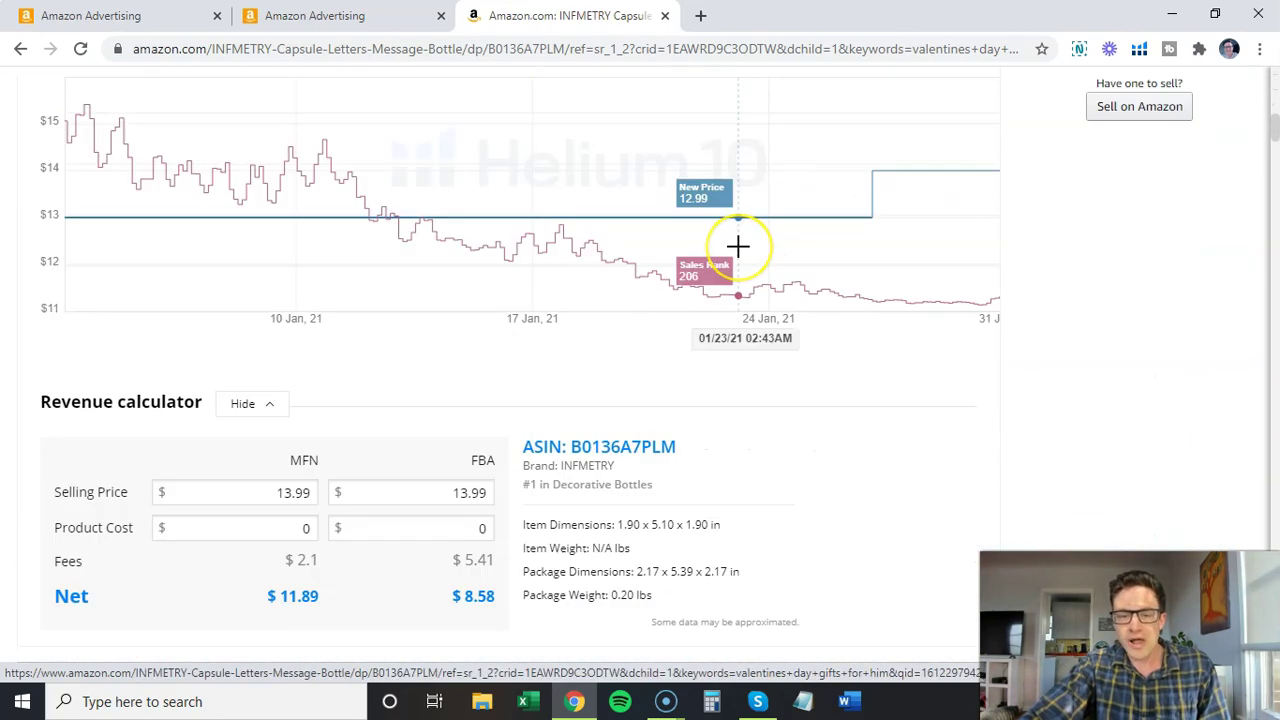
pyautogui.scroll(-9, 738, 248)
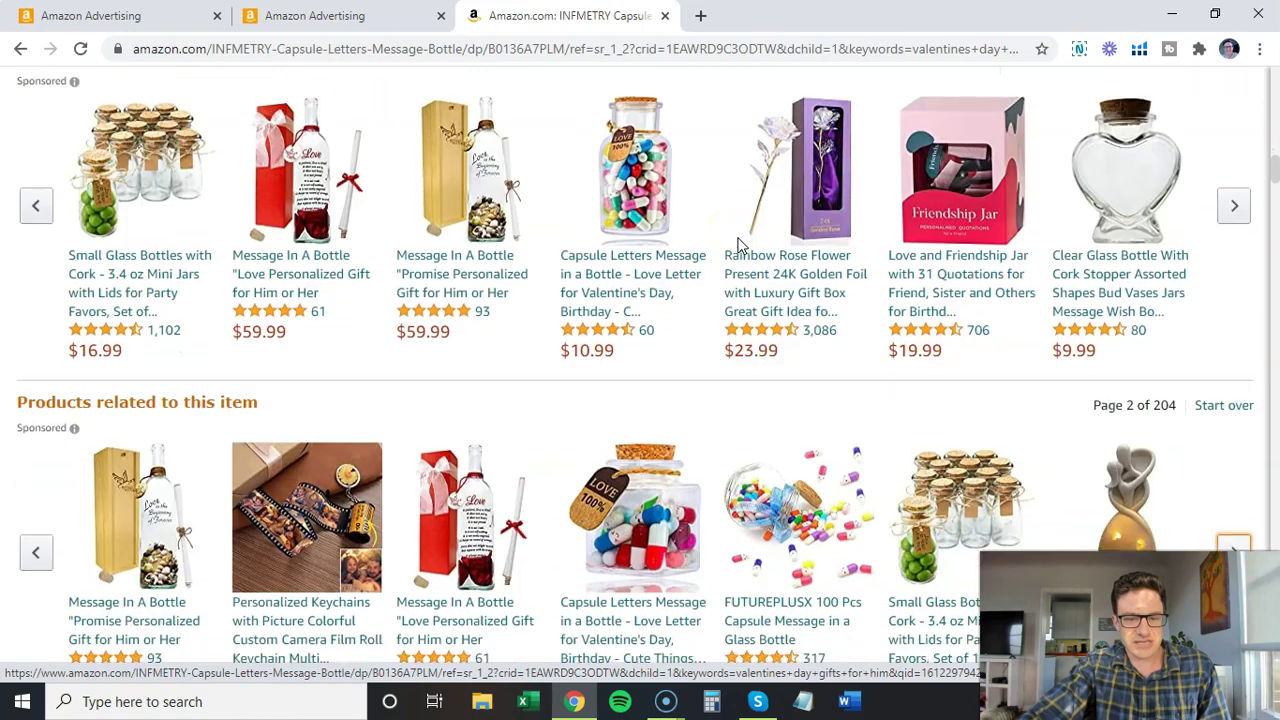
pyautogui.scroll(-1, 557, 277)
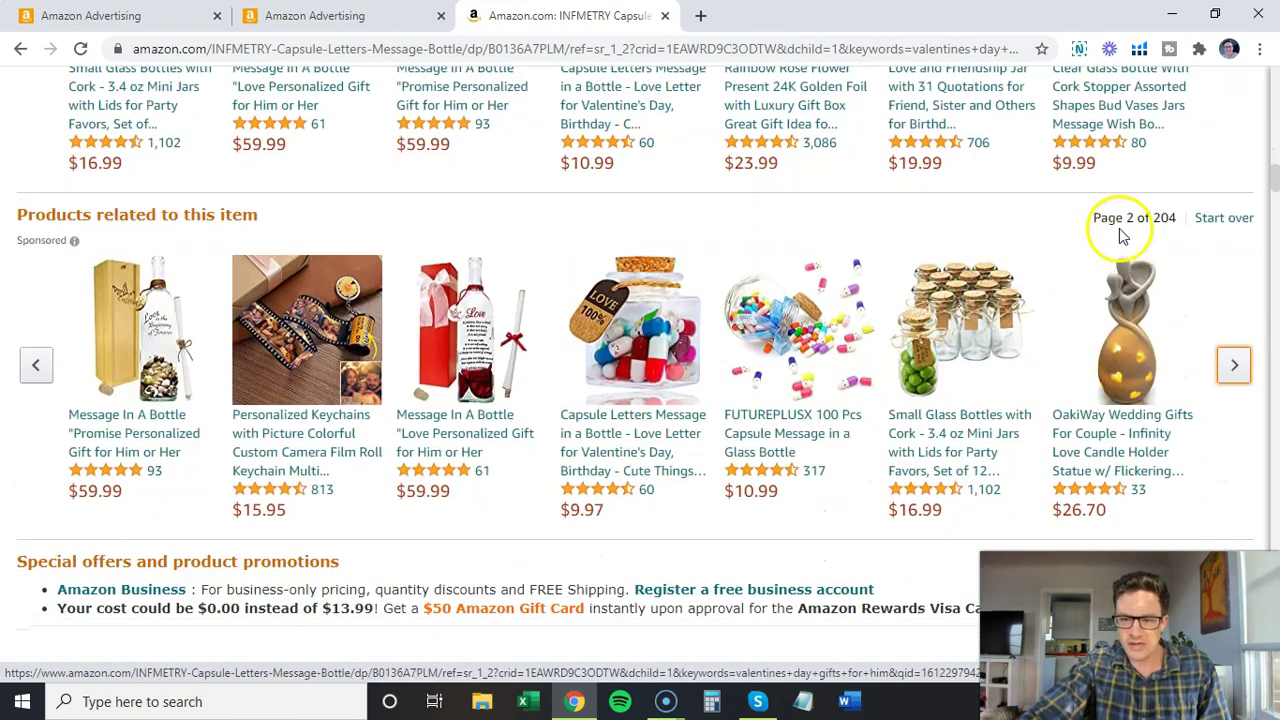
pyautogui.click(1236, 370)
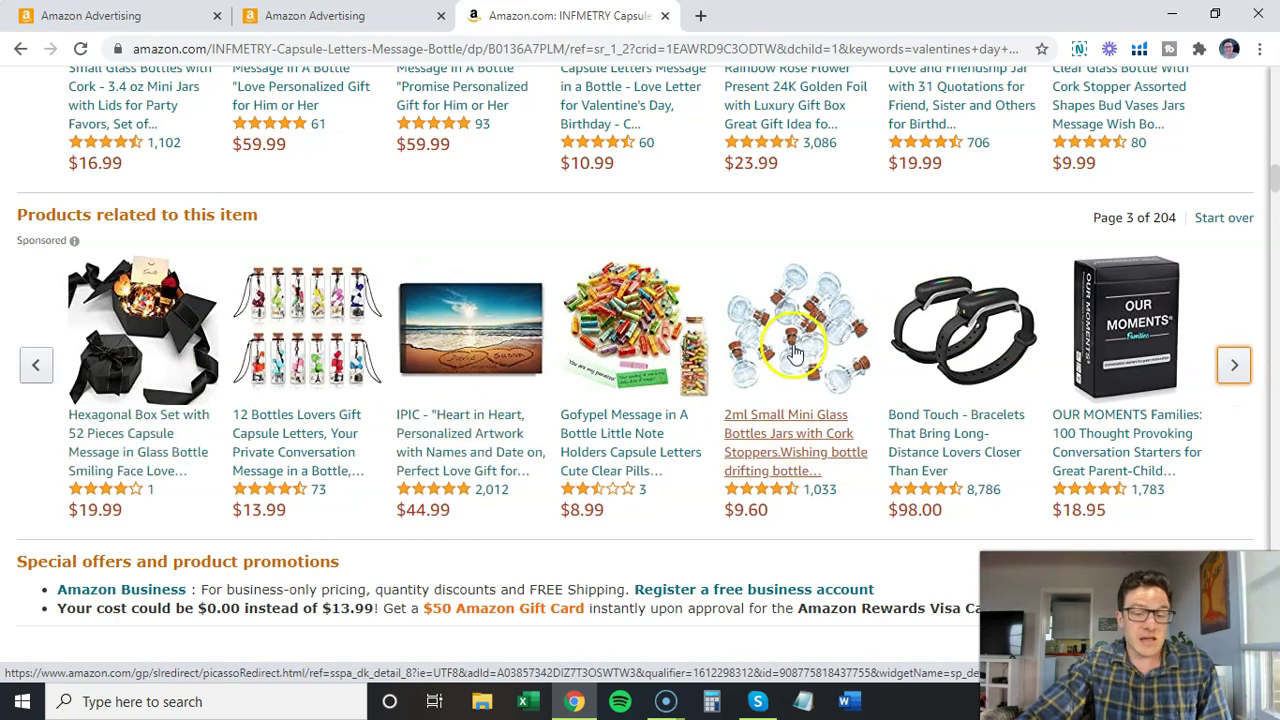
pyautogui.click(1234, 365)
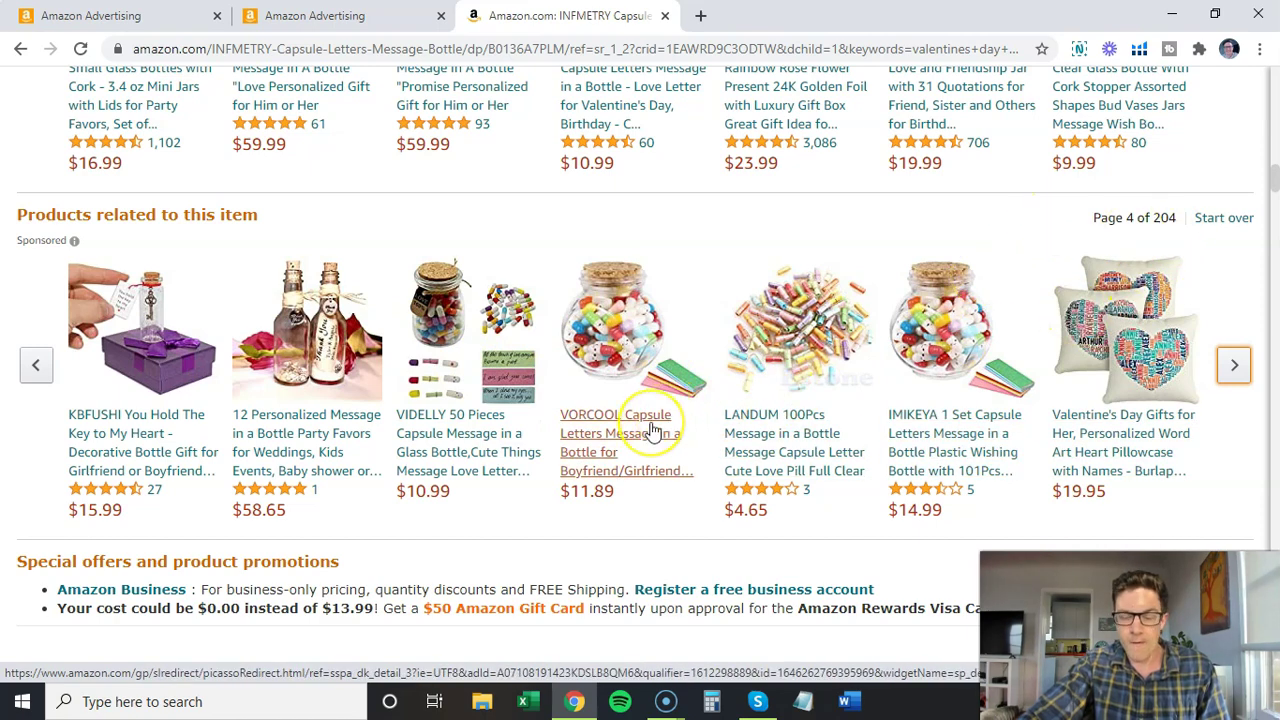
# Examine the sponsored "4 stars and above" carousel and its page indicator, then return to the product information above it.
pyautogui.scroll(1, 652, 428)
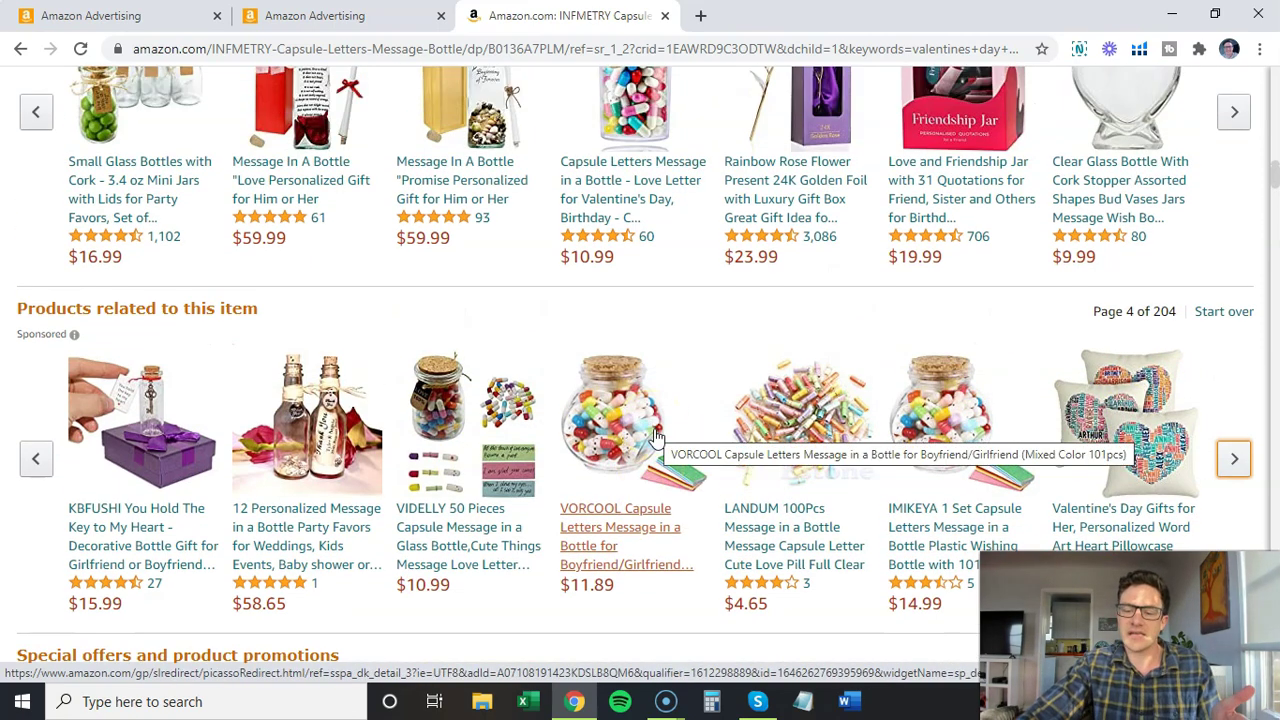
pyautogui.scroll(2, 652, 440)
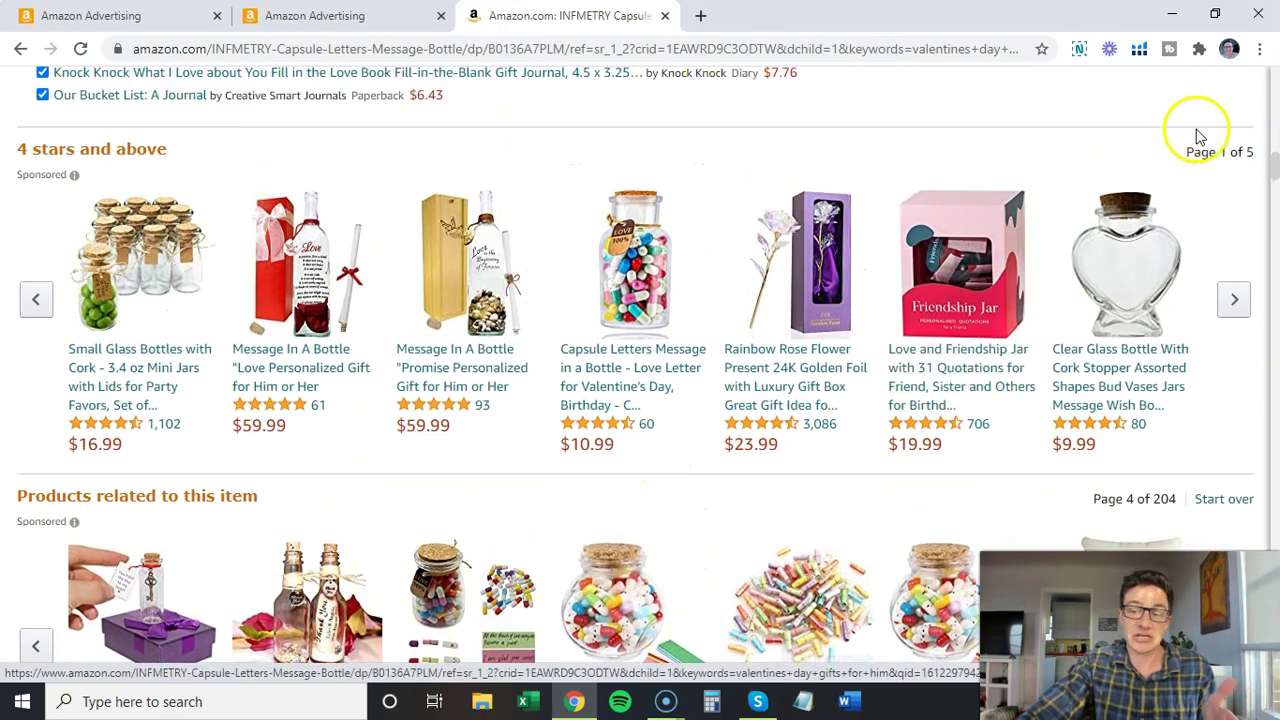
pyautogui.moveTo(1255, 155); pyautogui.dragTo(1225, 170)
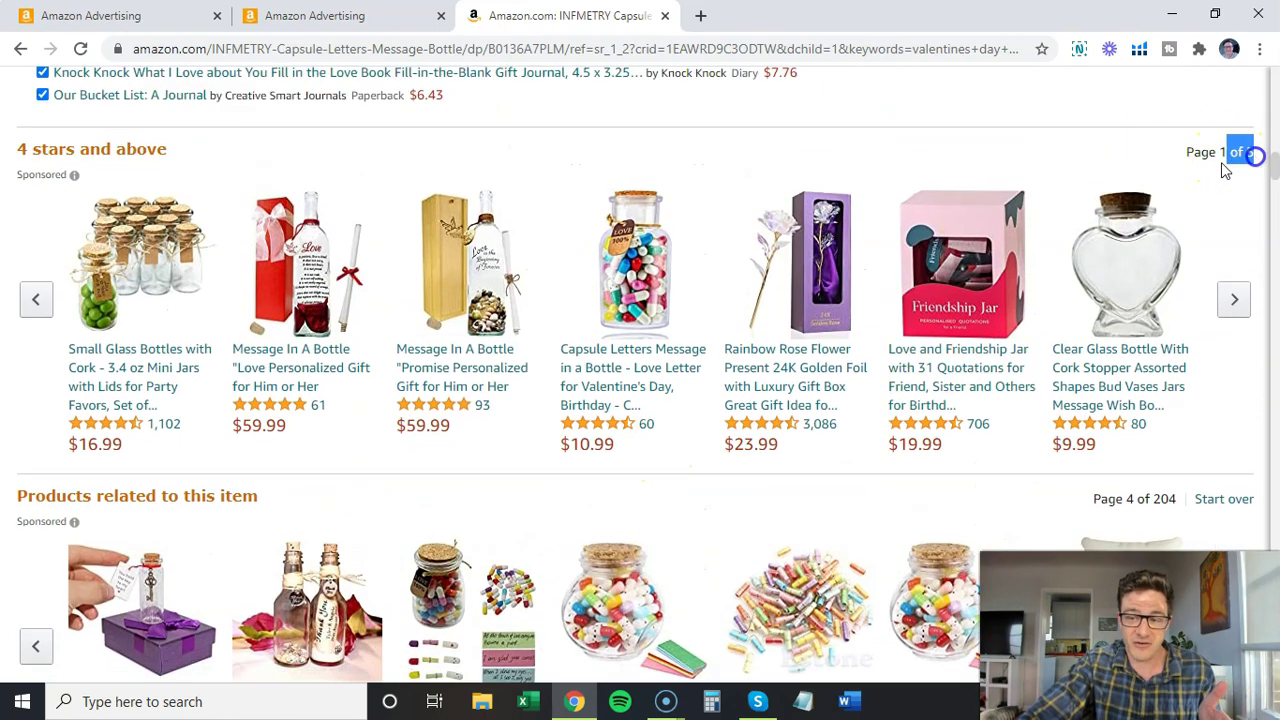
pyautogui.scroll(11, 1143, 234)
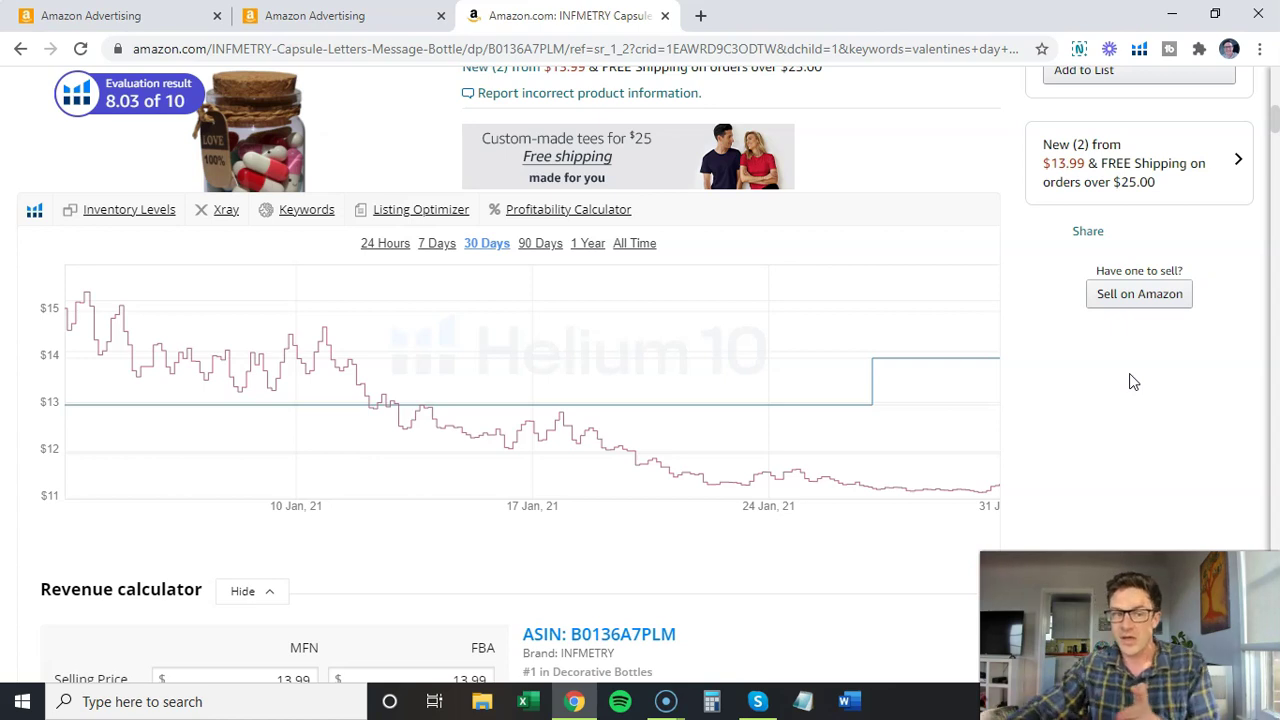
pyautogui.scroll(1, 620, 290)
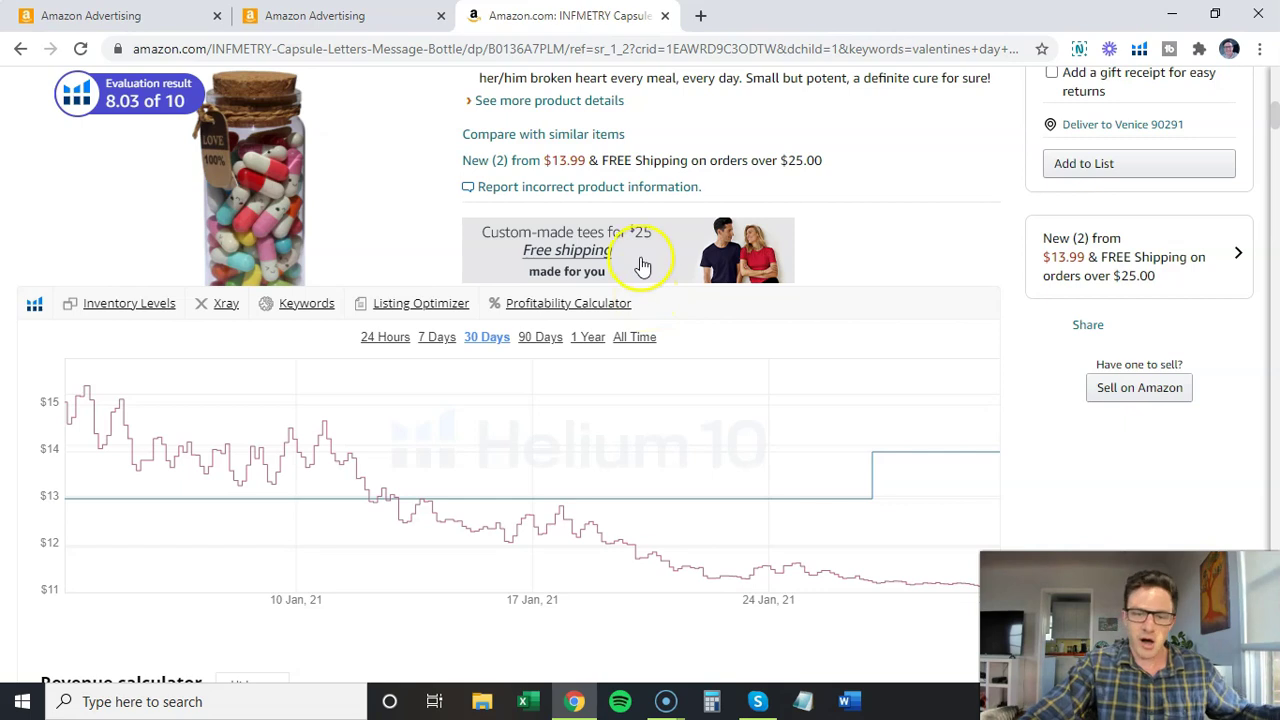
# Return to "Products related to this item", highlight its heading and page indicator, and advance the carousel to page 7.
pyautogui.scroll(-15, 643, 263)
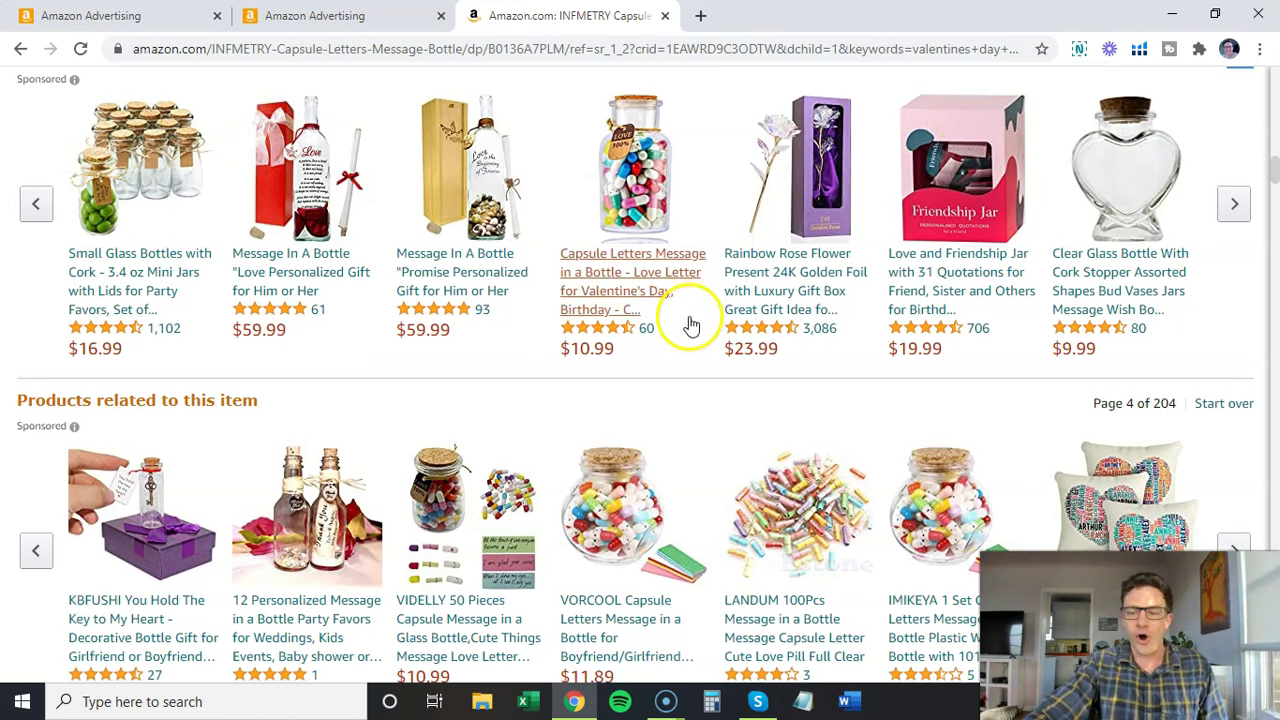
pyautogui.scroll(-1, 760, 335)
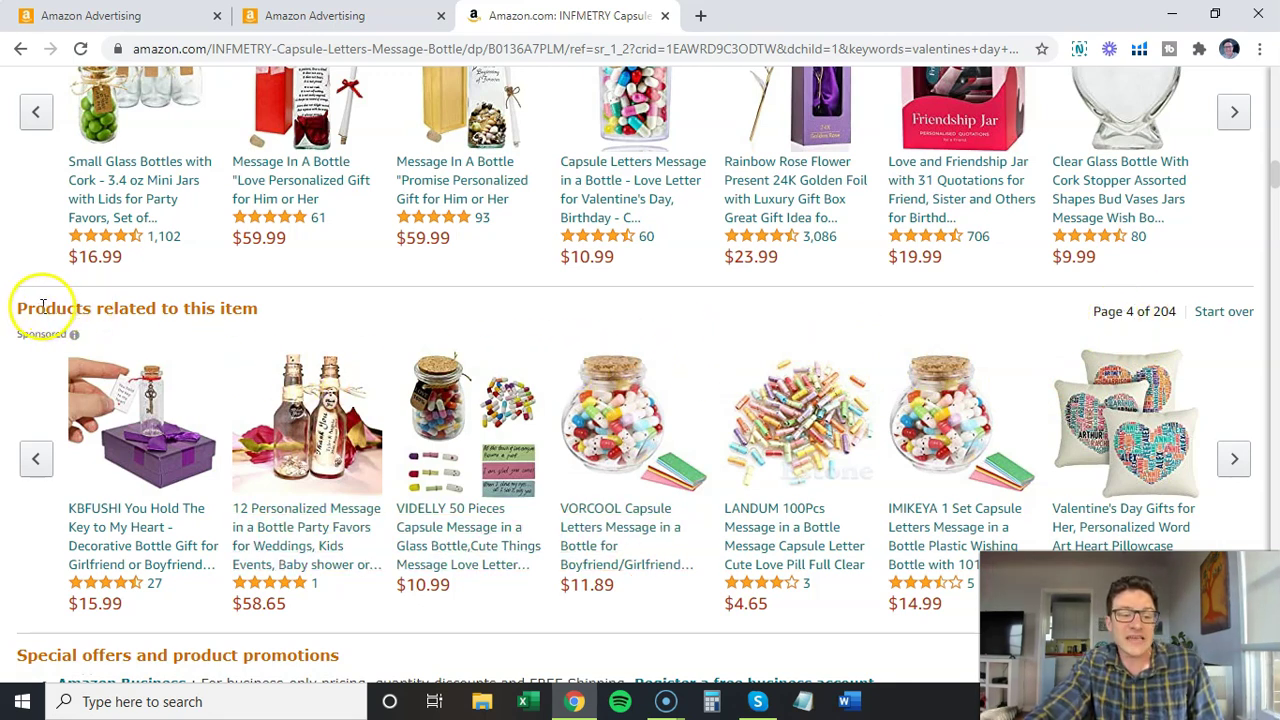
pyautogui.moveTo(17, 309); pyautogui.dragTo(189, 309)
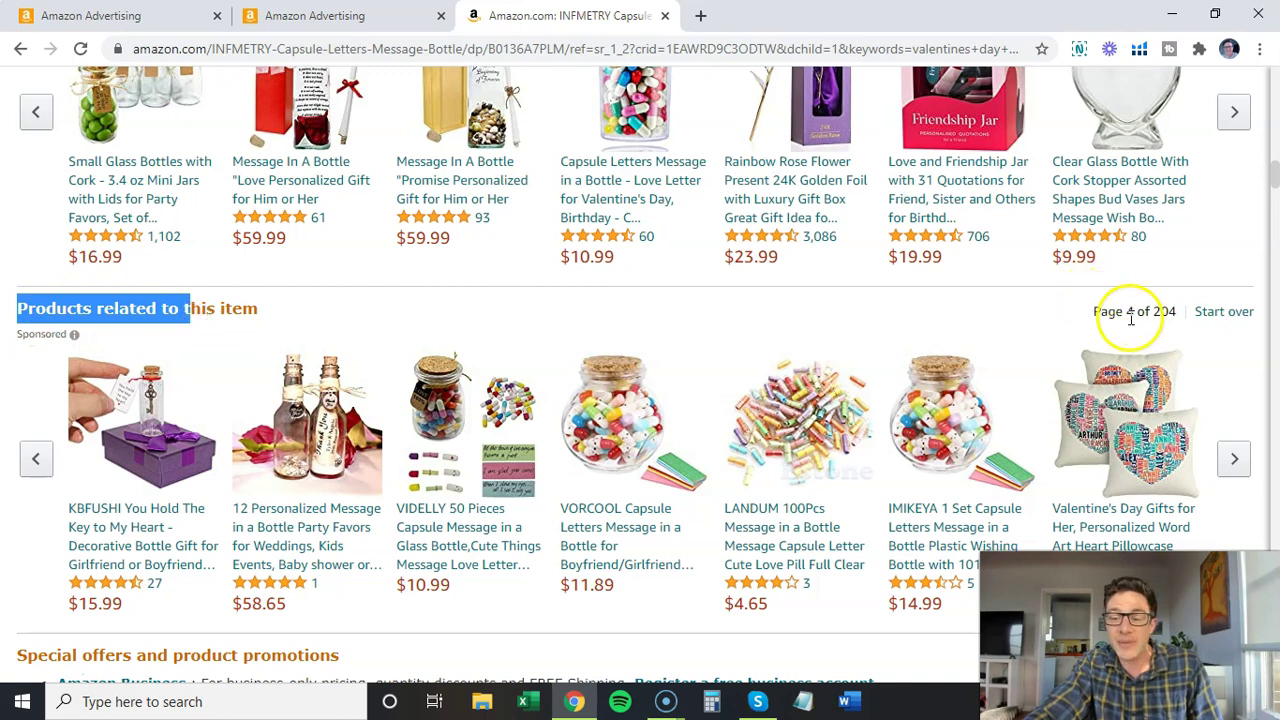
pyautogui.moveTo(1127, 313); pyautogui.dragTo(1181, 320)
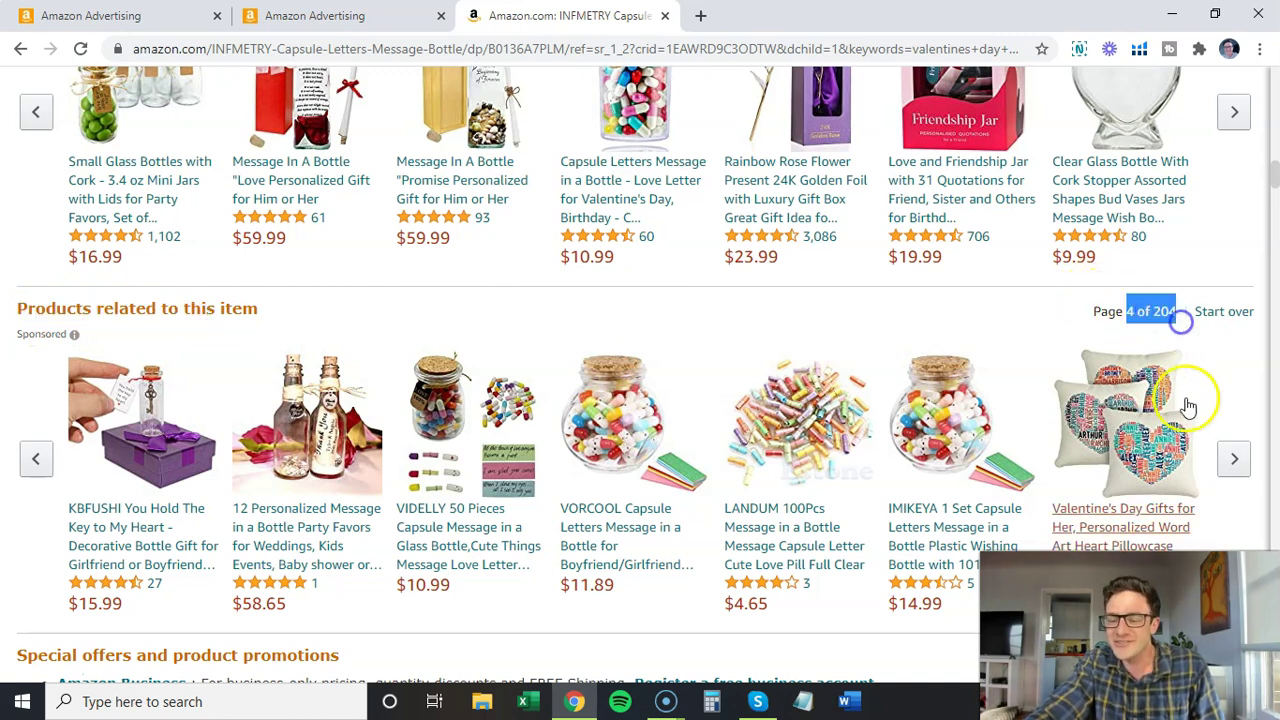
pyautogui.click(1234, 460)
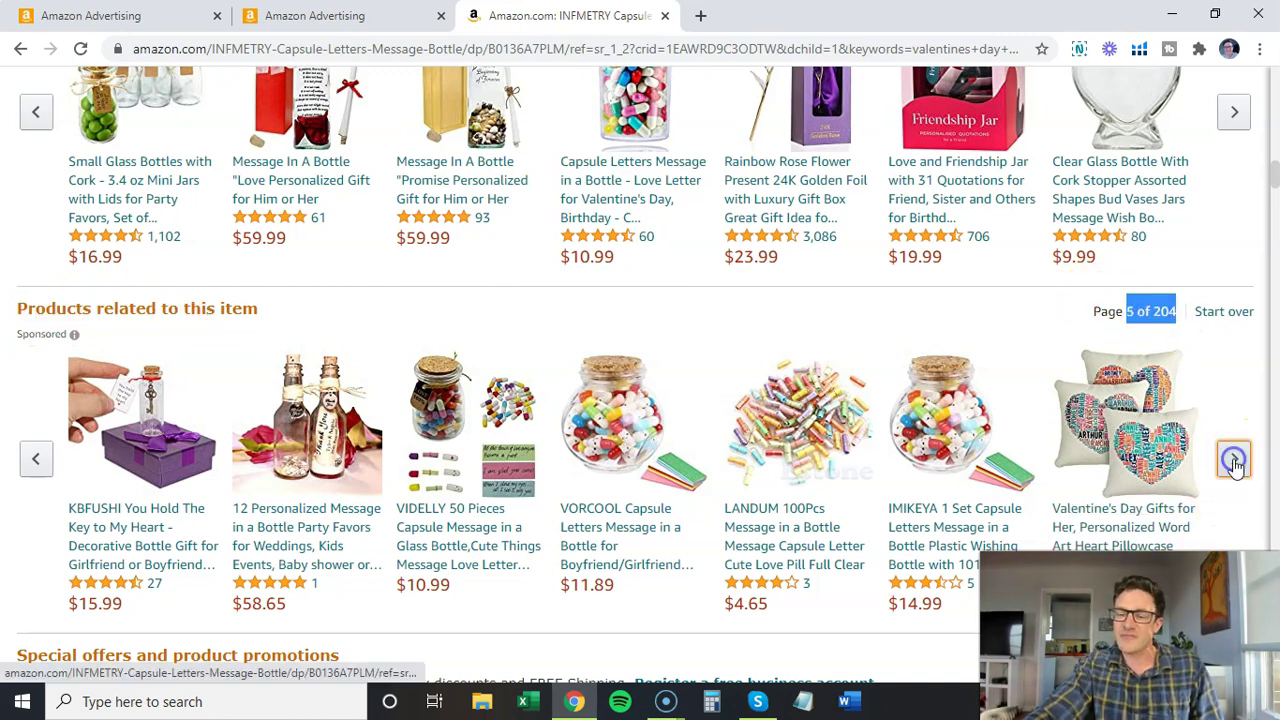
pyautogui.click(1234, 460)
pyautogui.click(1235, 462)
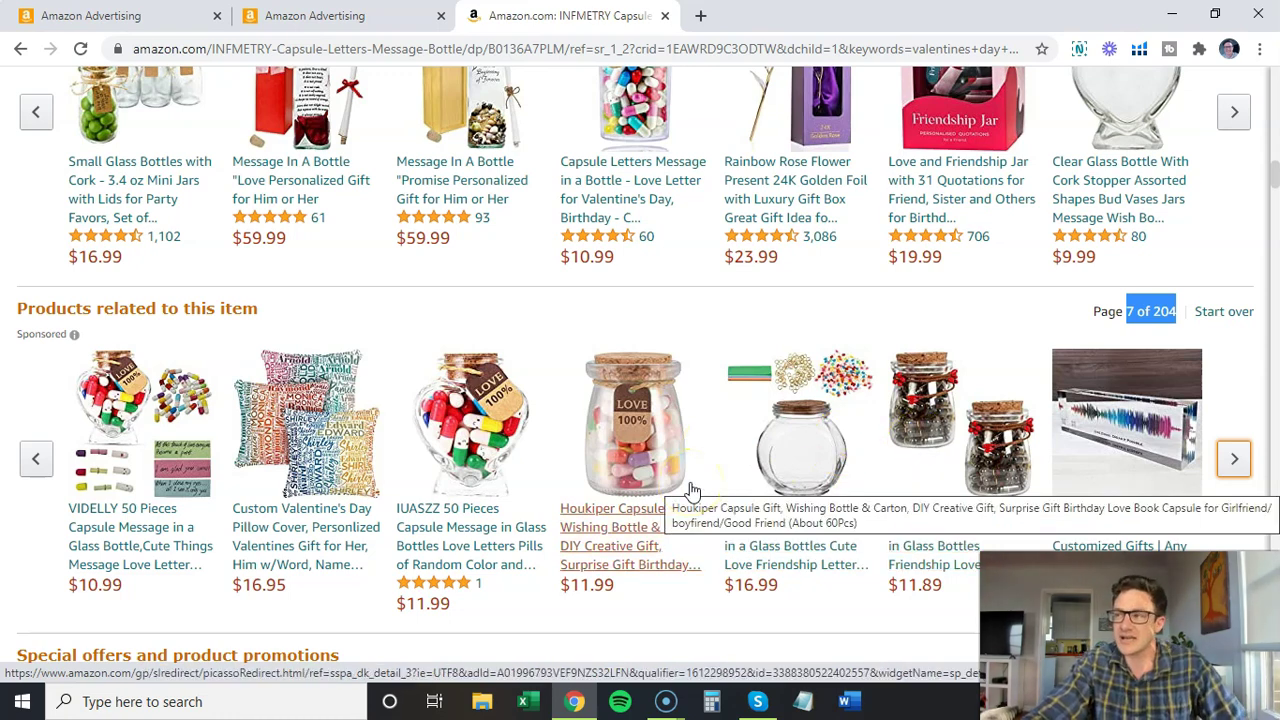
# Go back to the "4 stars and above" row and look over its sponsored products beneath the frequently bought together items.
pyautogui.scroll(2, 748, 465)
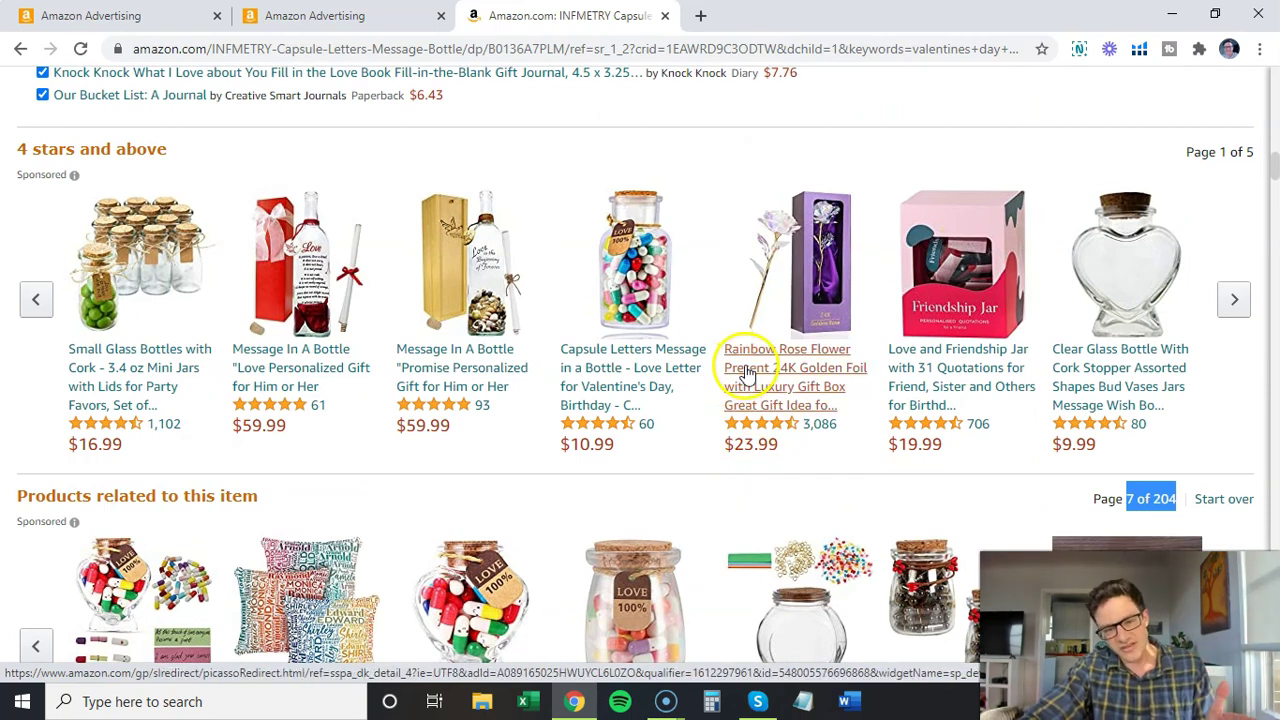
pyautogui.scroll(1, 752, 385)
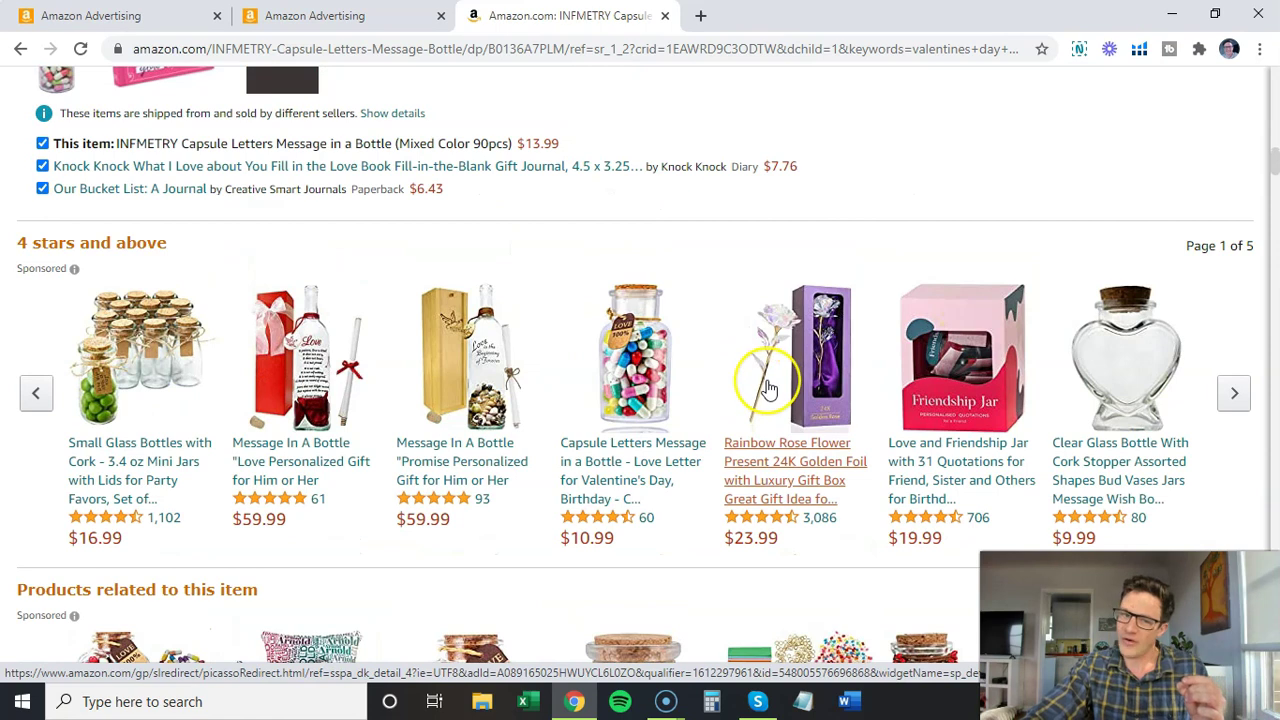
pyautogui.scroll(1, 765, 389)
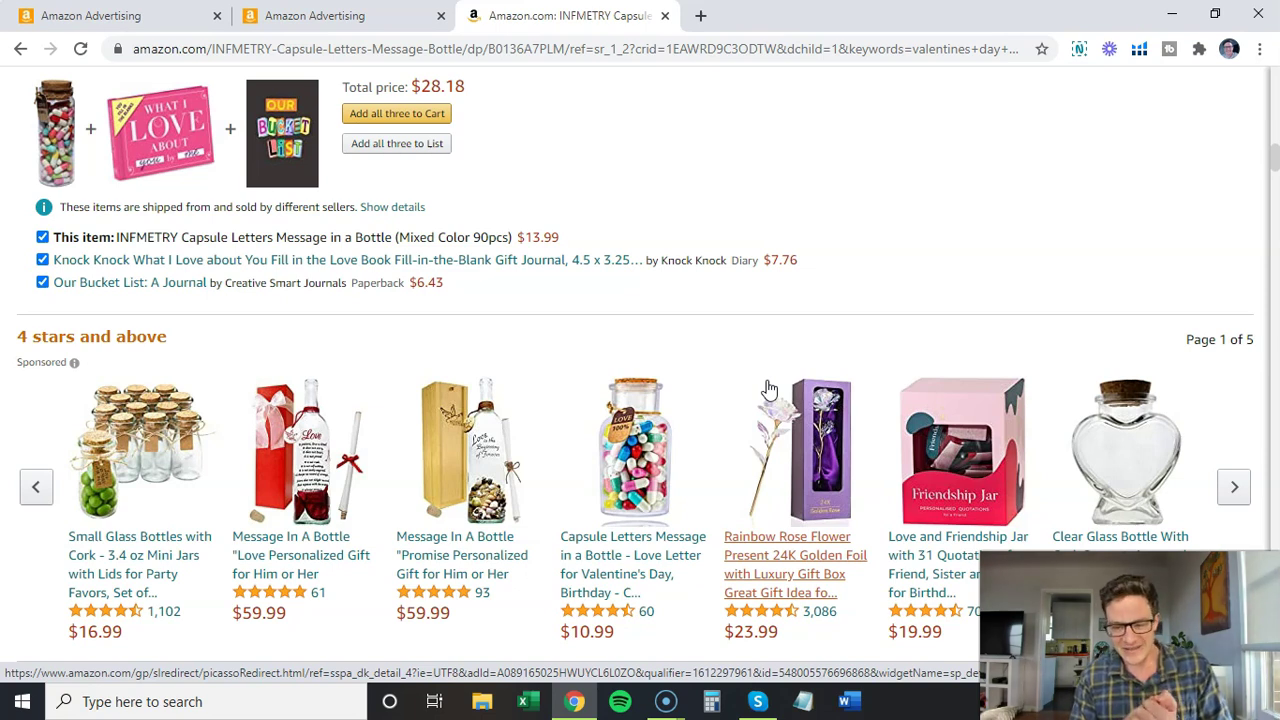
# Return to the sponsored "Products related to this item" carousel and highlight the page numbers in its page indicator.
pyautogui.click(752, 393)
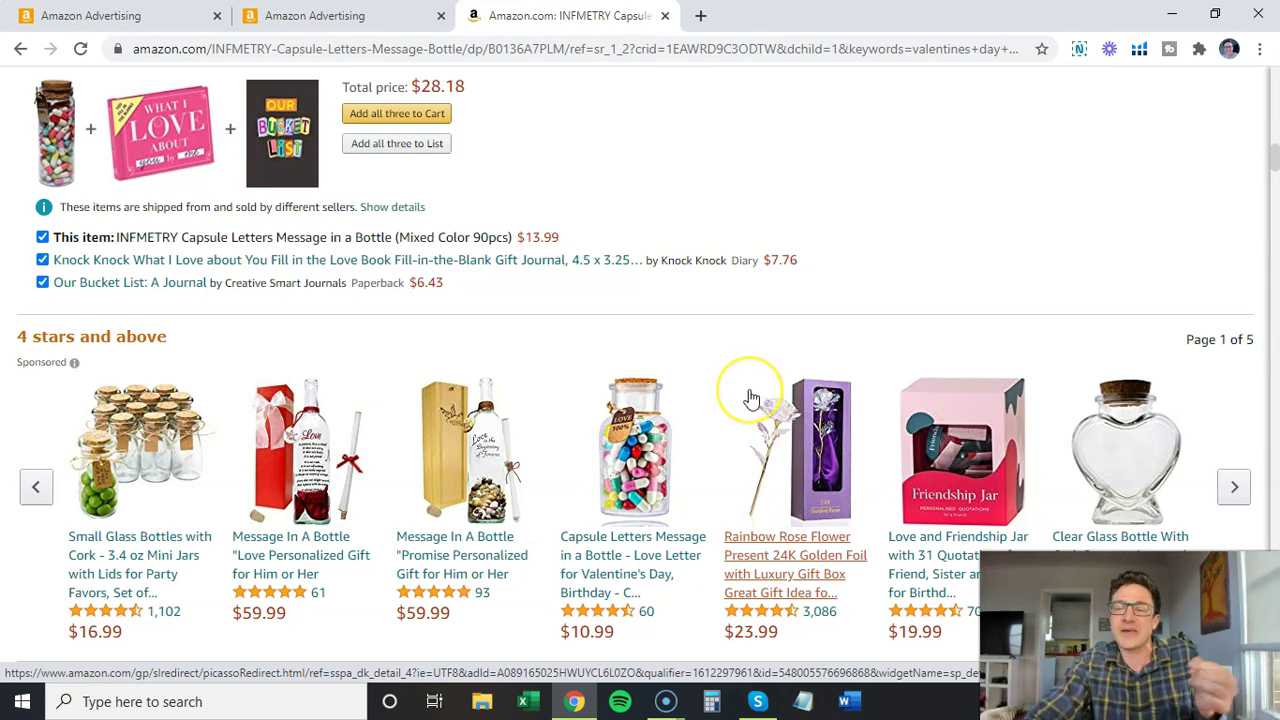
pyautogui.scroll(-5, 651, 391)
pyautogui.moveTo(1124, 218); pyautogui.dragTo(1178, 218)
pyautogui.click(36, 364)
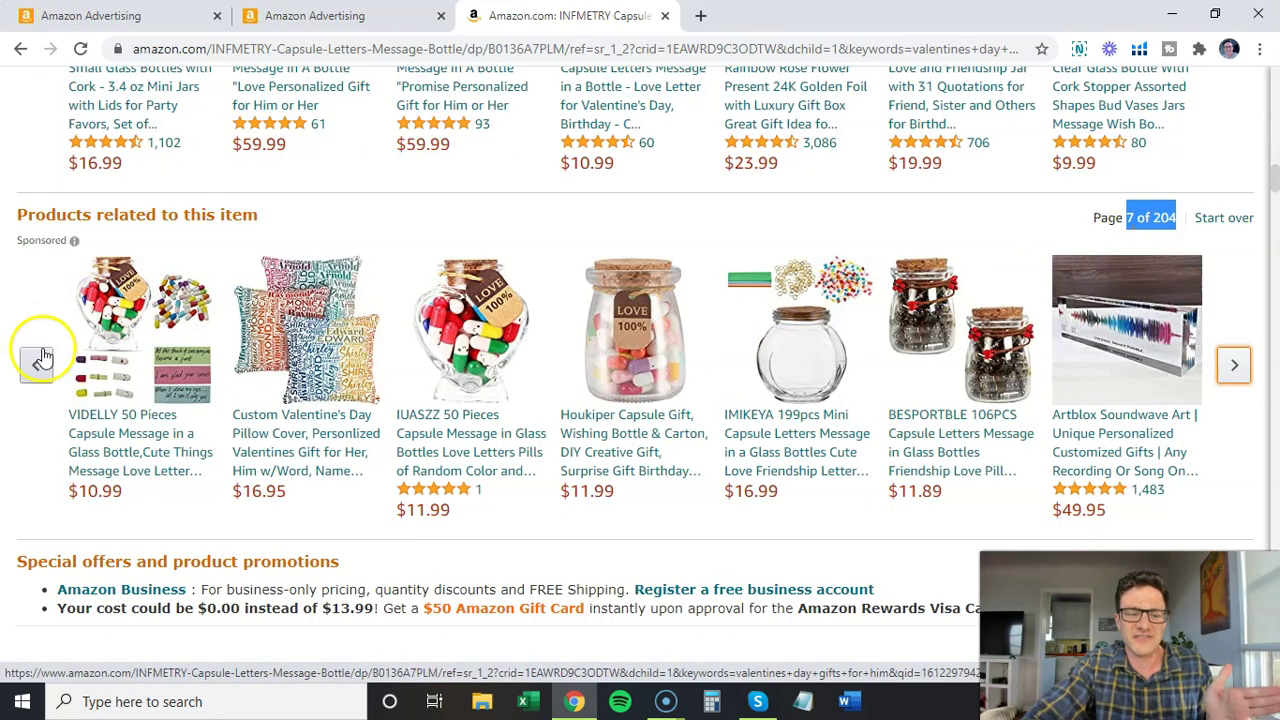
# Go back up to the product's "About this item" details and look over them and the 30-day price history chart beneath.
pyautogui.scroll(10, 1128, 237)
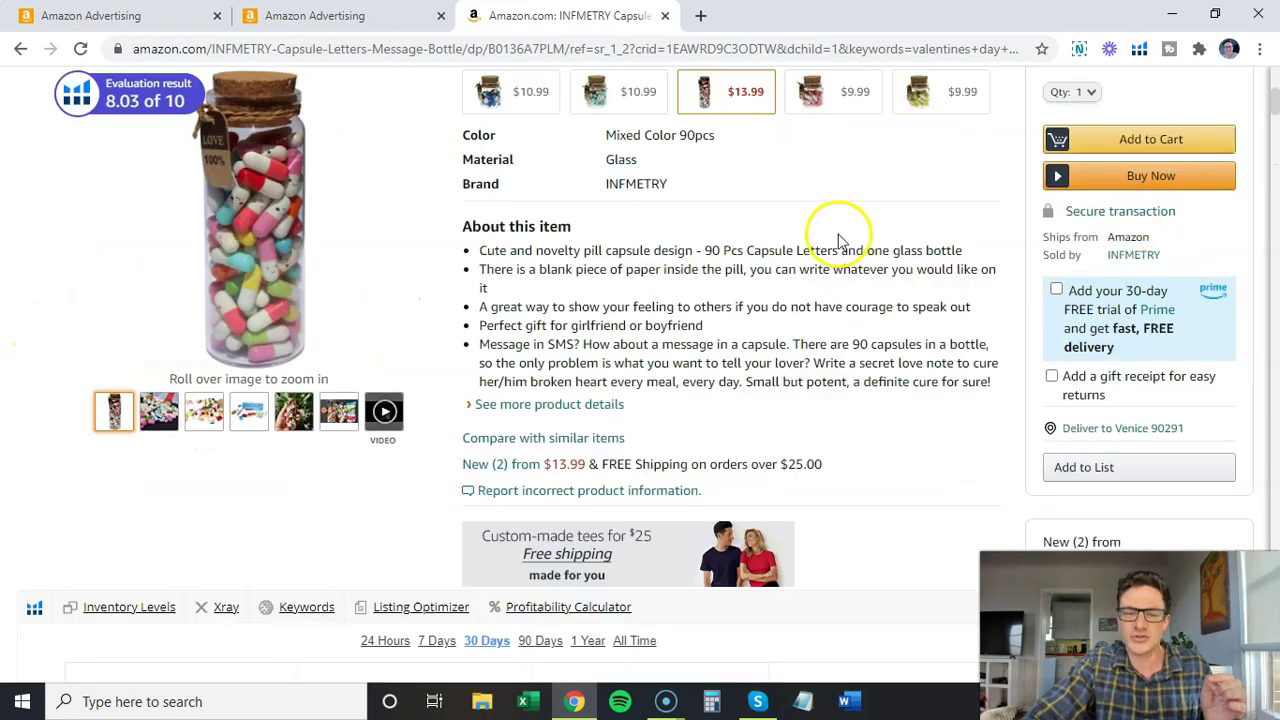
pyautogui.scroll(-2, 891, 263)
pyautogui.scroll(2, 903, 265)
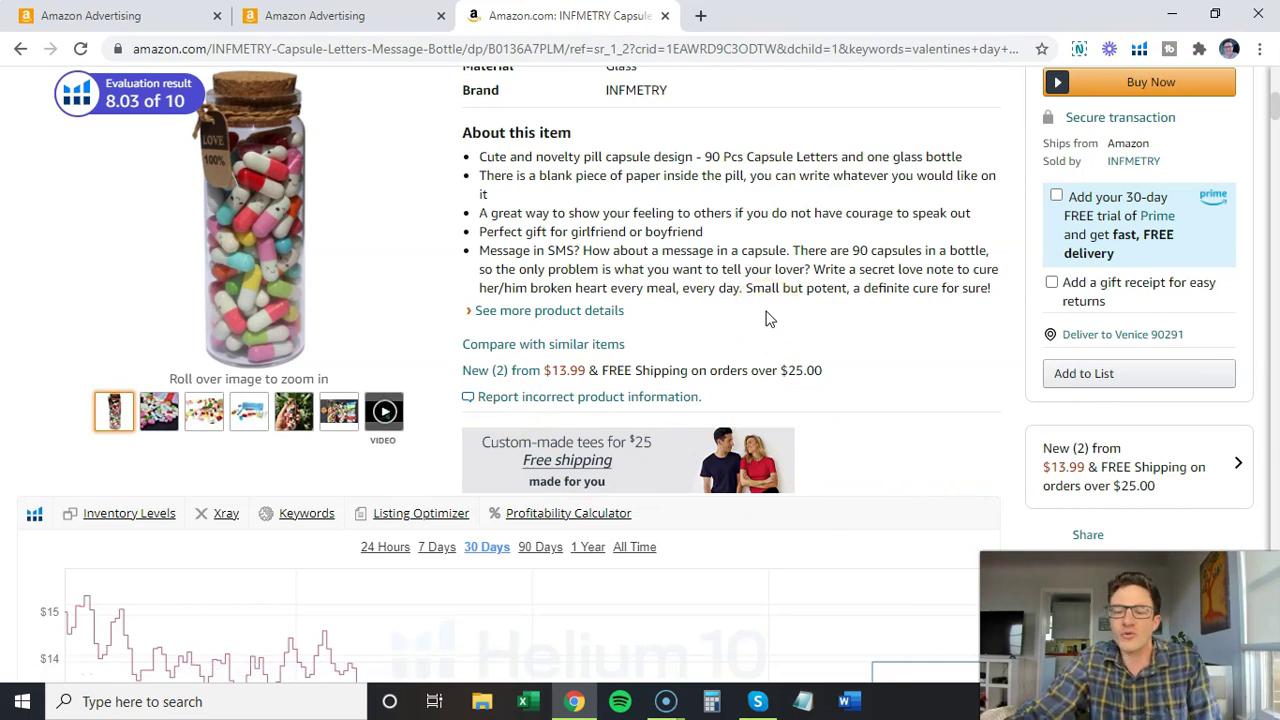
pyautogui.click(800, 290)
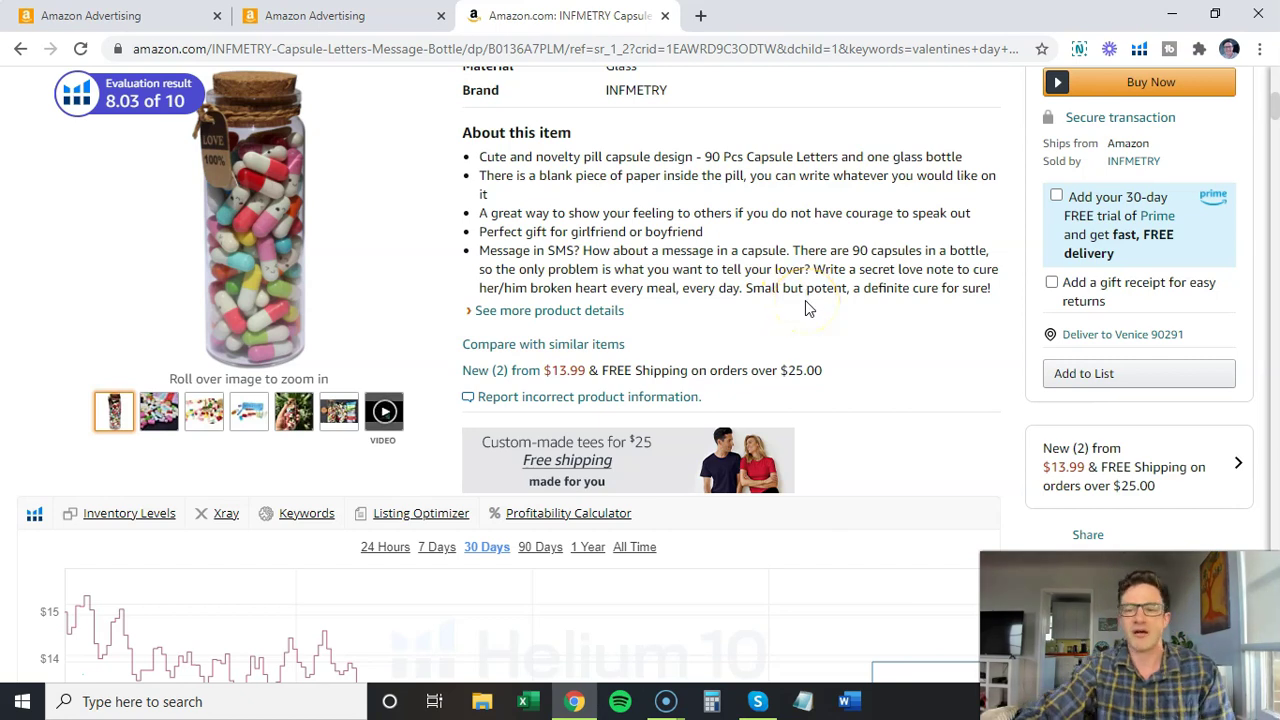
pyautogui.click(803, 287)
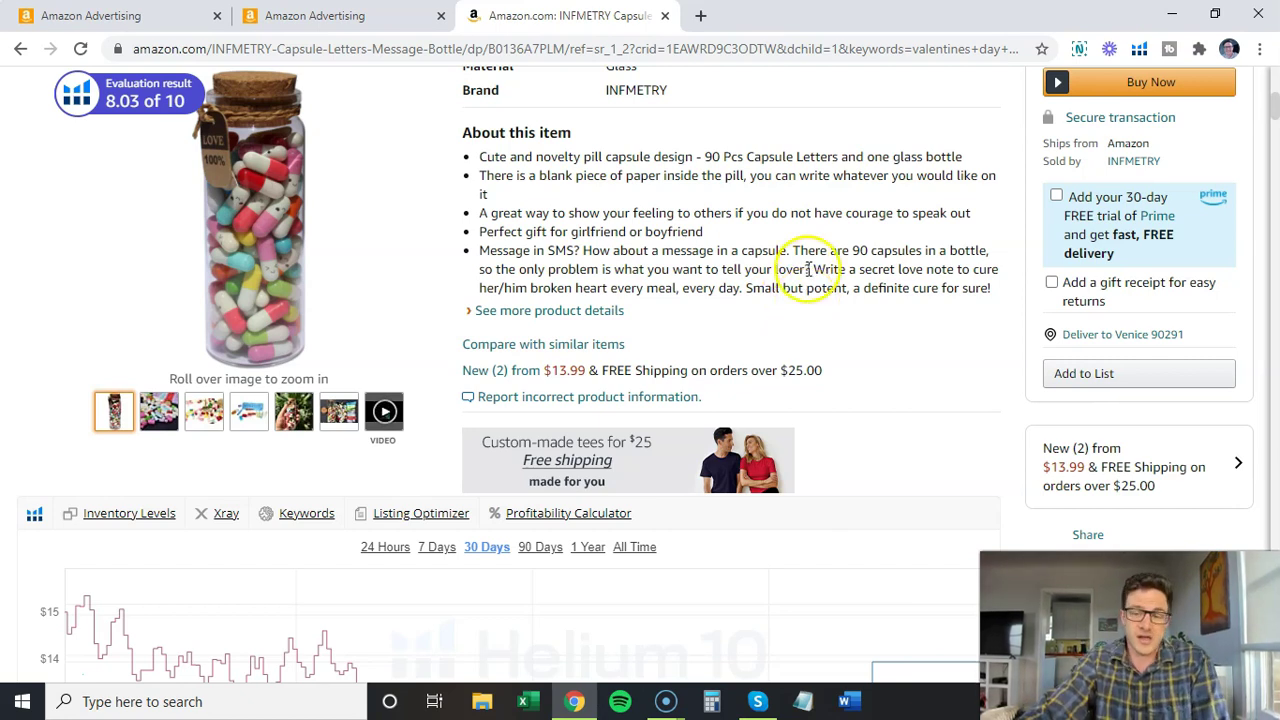
pyautogui.scroll(-2, 808, 270)
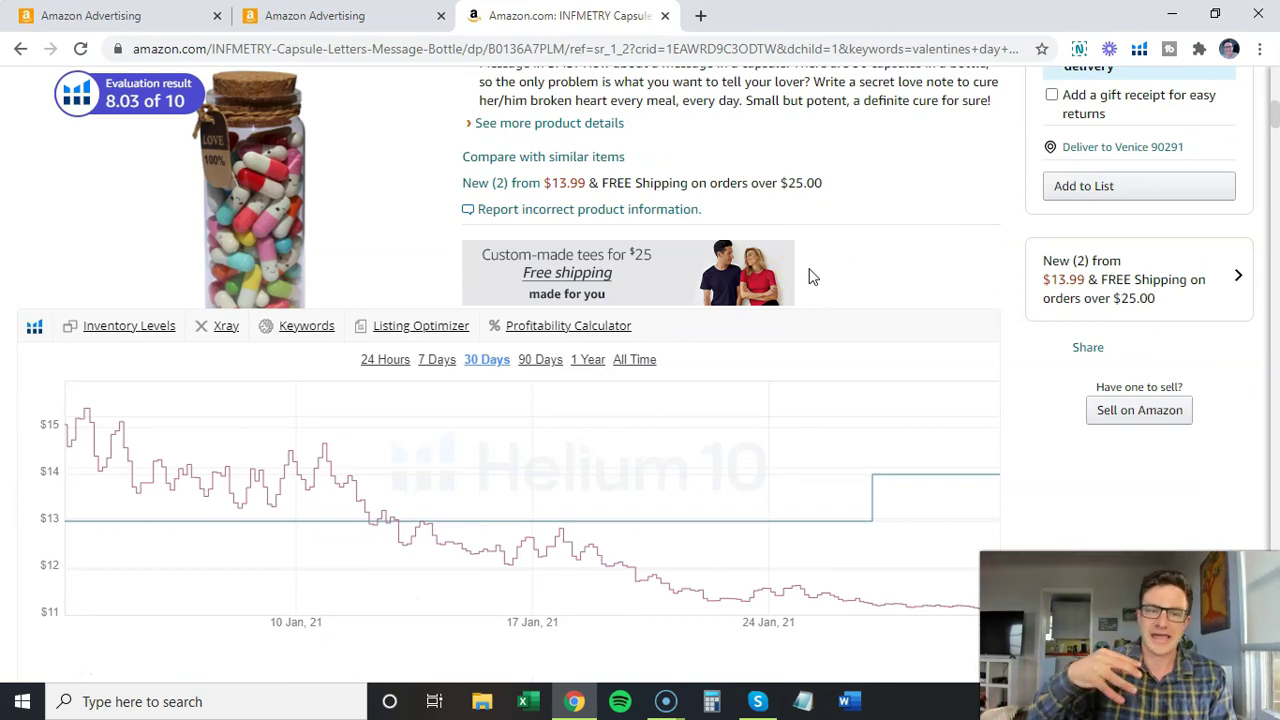
pyautogui.scroll(3, 934, 323)
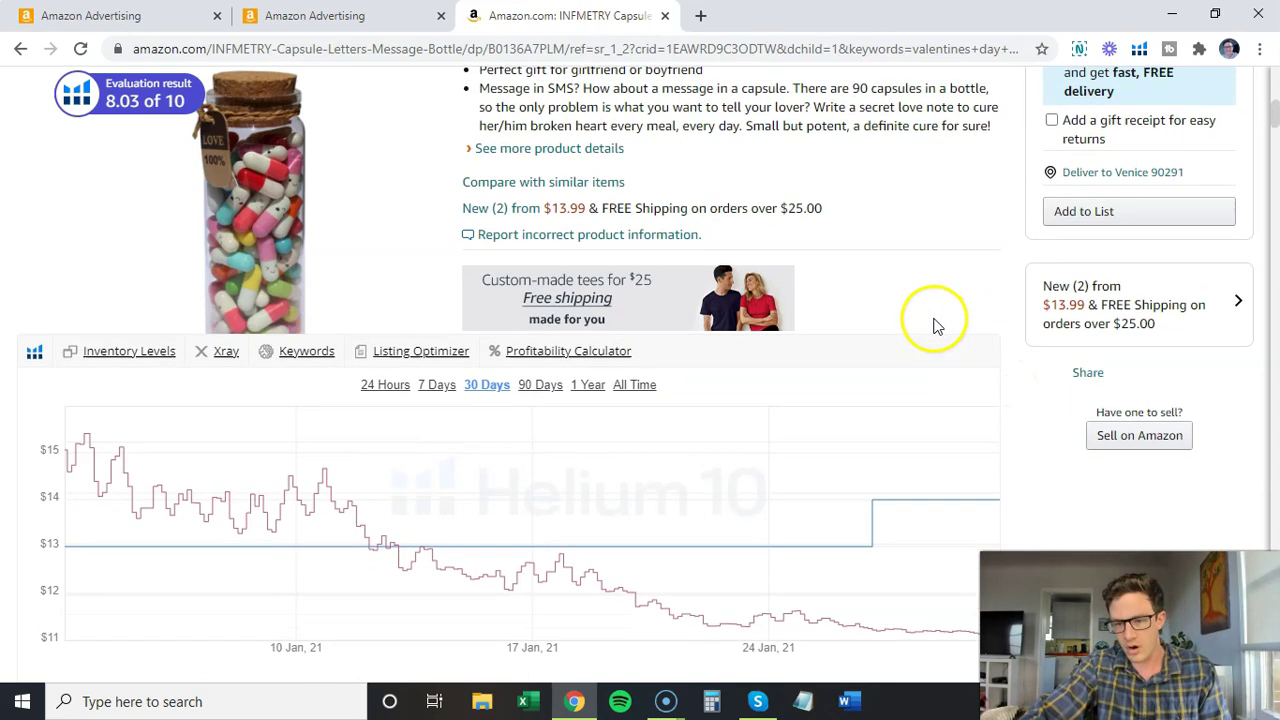